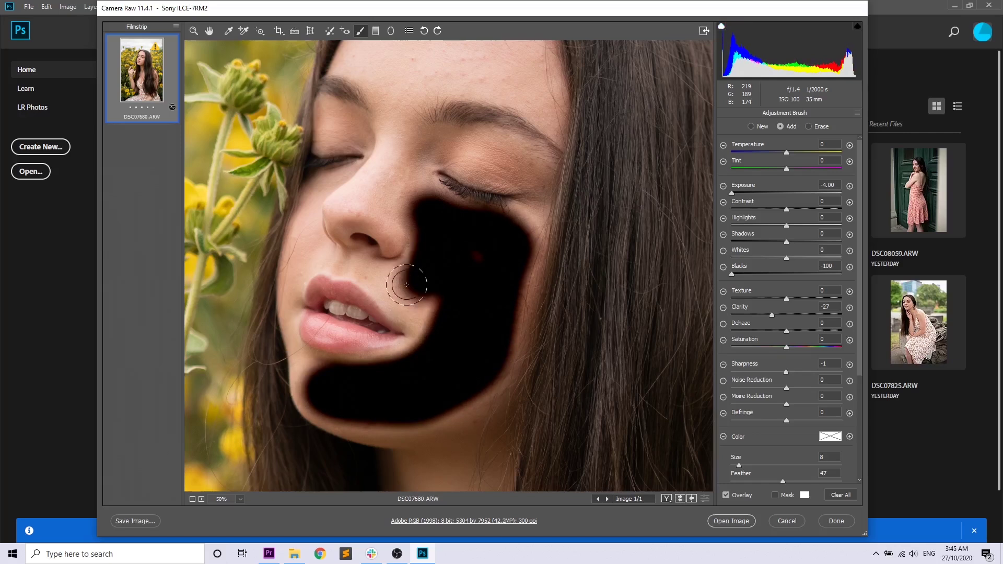
# Extend the skin-smoothing brush mask beside the mouth and over the nose, forehead and near upper eyelid, avoiding the brows and lashes
pyautogui.scroll(2, 365, 324)
pyautogui.press('[')
pyautogui.press('[')
pyautogui.moveTo(341, 297)
pyautogui.mouseDown()
pyautogui.moveTo(365, 291)
pyautogui.moveTo(396, 302)
pyautogui.moveTo(362, 289)
pyautogui.moveTo(396, 247)
pyautogui.moveTo(394, 178)
pyautogui.moveTo(404, 256)
pyautogui.moveTo(411, 245)
pyautogui.moveTo(502, 249)
pyautogui.moveTo(458, 233)
pyautogui.moveTo(530, 258)
pyautogui.mouseUp()
pyautogui.scroll(2, 471, 237)
pyautogui.press(']')
pyautogui.press(']')
pyautogui.press(']')
pyautogui.press(']')
pyautogui.moveTo(392, 208)
pyautogui.mouseDown()
pyautogui.moveTo(409, 176)
pyautogui.moveTo(454, 164)
pyautogui.moveTo(505, 186)
pyautogui.moveTo(542, 250)
pyautogui.moveTo(523, 225)
pyautogui.moveTo(407, 225)
pyautogui.moveTo(458, 194)
pyautogui.moveTo(393, 218)
pyautogui.moveTo(372, 203)
pyautogui.moveTo(389, 180)
pyautogui.moveTo(428, 161)
pyautogui.moveTo(484, 162)
pyautogui.moveTo(514, 175)
pyautogui.mouseUp()
pyautogui.press('[')
pyautogui.press('[')
pyautogui.scroll(-10, 398, 217)
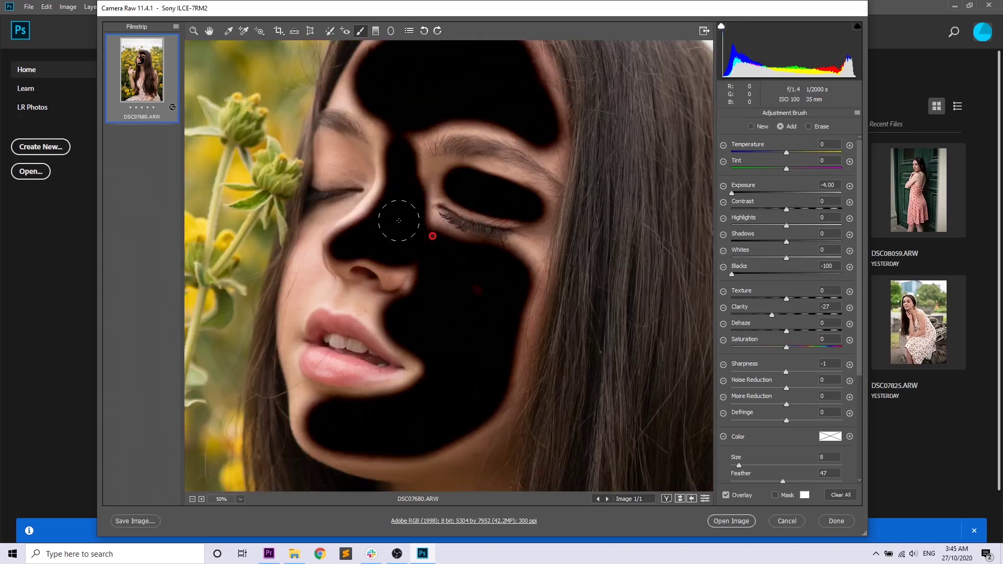
# Add the area between the nose and upper lip and the far cheek to the skin-smoothing brush mask
pyautogui.scroll(5, 361, 253)
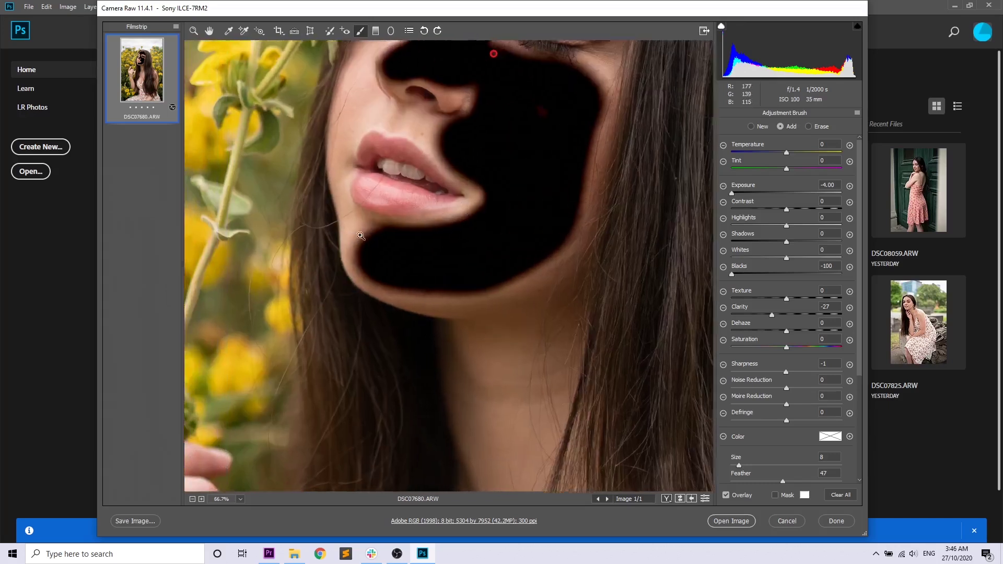
pyautogui.hotkey('ctrl', '=')
pyautogui.hotkey('ctrl', '=')
pyautogui.click(351, 181)
pyautogui.click(401, 180)
pyautogui.moveTo(420, 195); pyautogui.dragTo(439, 225)
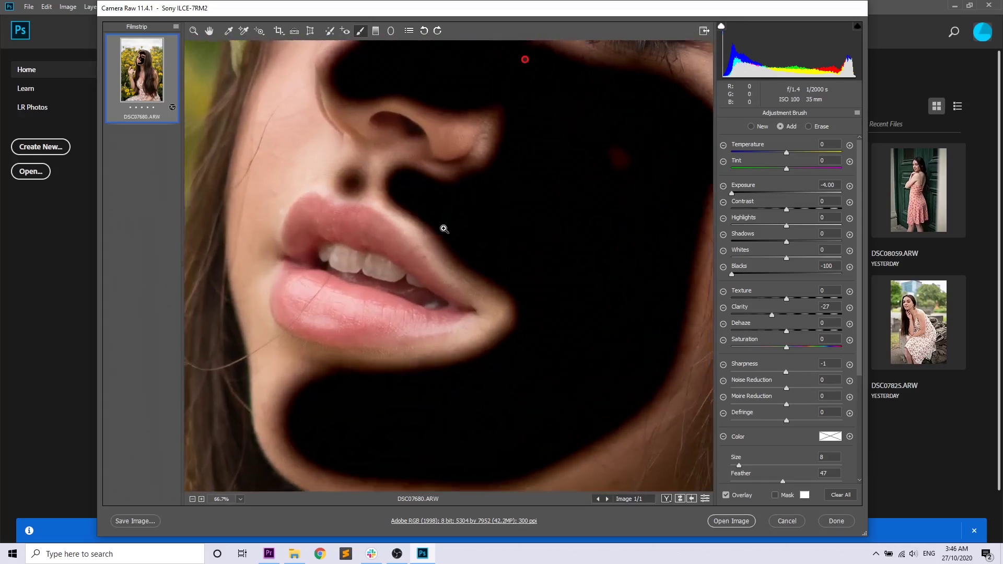
pyautogui.hotkey('ctrl', '-')
pyautogui.scroll(-3, 444, 229)
pyautogui.scroll(2, 331, 150)
pyautogui.moveTo(335, 136)
pyautogui.mouseDown()
pyautogui.moveTo(330, 173)
pyautogui.moveTo(323, 166)
pyautogui.mouseUp()
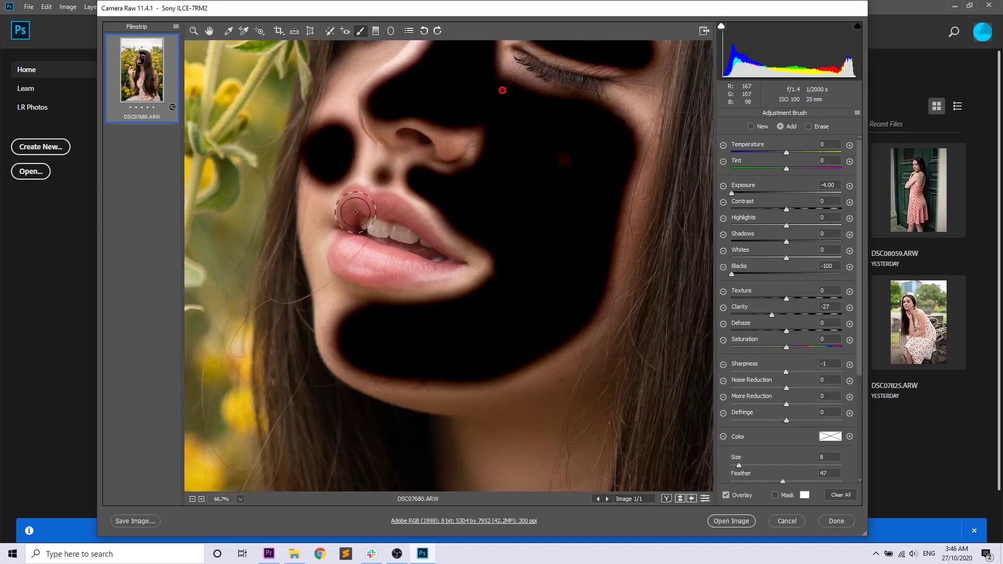
# Paint the skin-smoothing mask over the wrist and forearm of the raised arm
pyautogui.hotkey('ctrl', '-')
pyautogui.scroll(-3, 389, 260)
pyautogui.hotkey('ctrl', '0')
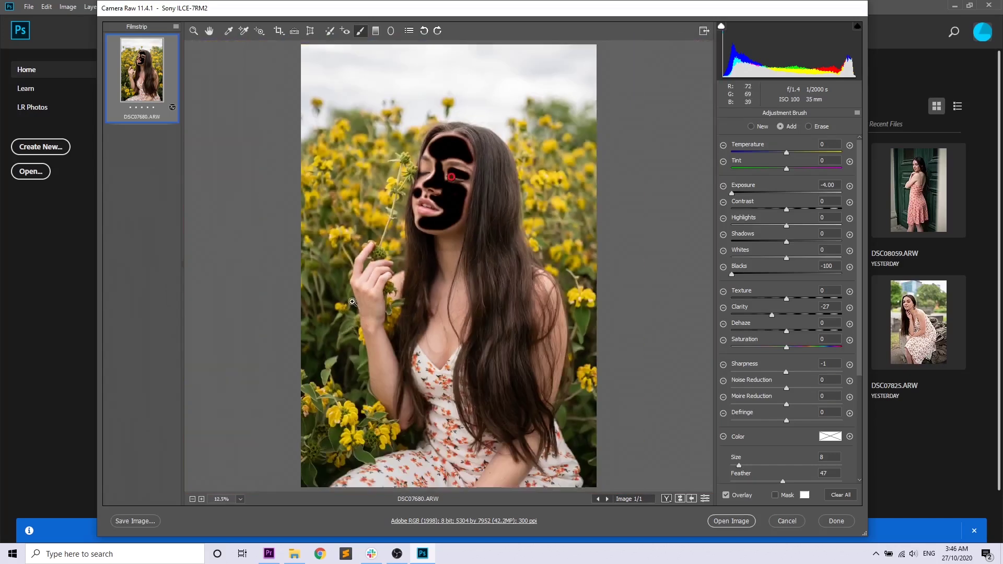
pyautogui.scroll(2, 402, 290)
pyautogui.moveTo(256, 329)
pyautogui.mouseDown()
pyautogui.moveTo(264, 382)
pyautogui.moveTo(264, 341)
pyautogui.moveTo(296, 424)
pyautogui.moveTo(292, 361)
pyautogui.moveTo(313, 355)
pyautogui.mouseUp()
pyautogui.scroll(-3, 267, 347)
pyautogui.scroll(-2, 313, 356)
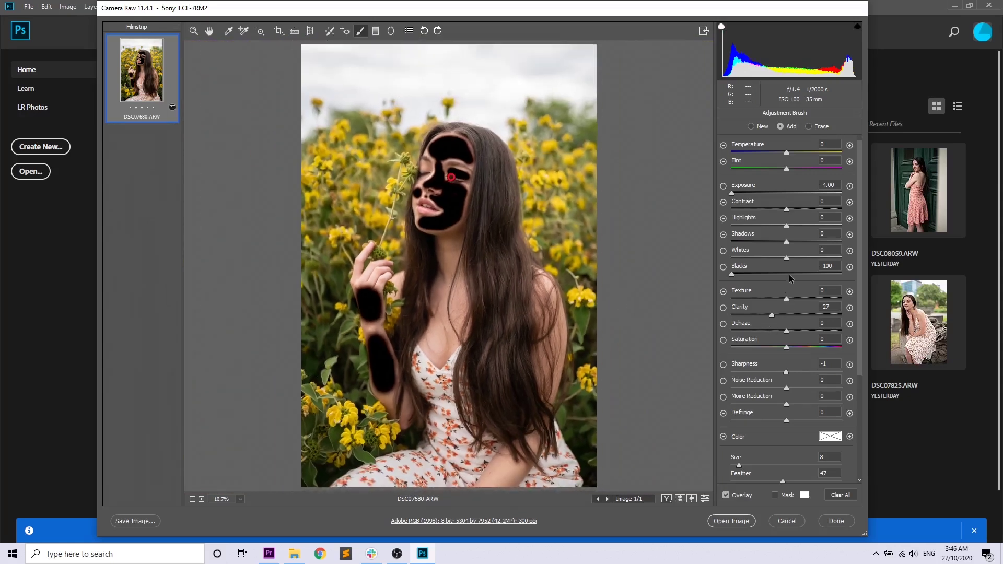
# Reset the skin mask's Blacks and Exposure to 0 and lower its Clarity further
pyautogui.doubleClick(788, 274)
pyautogui.doubleClick(786, 193)
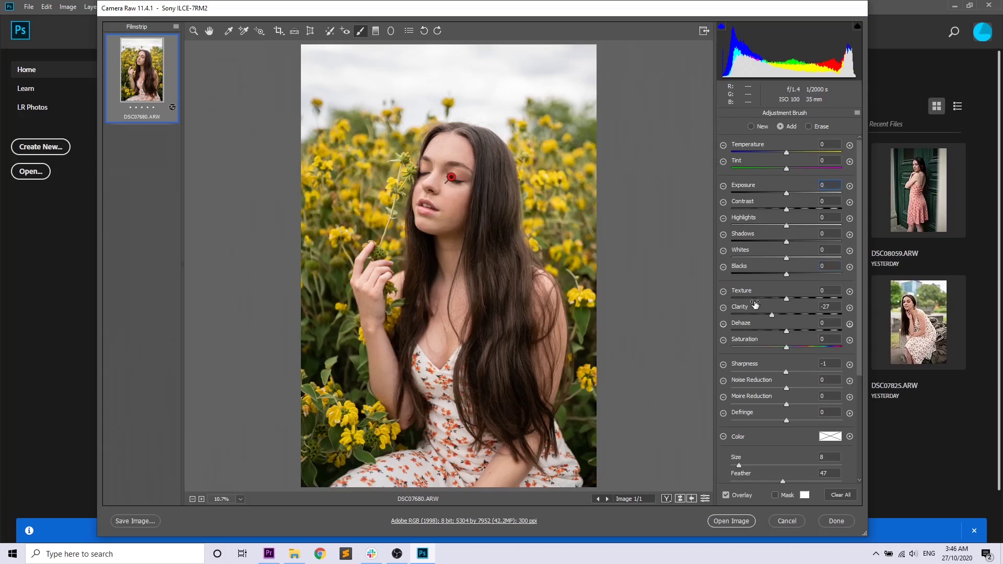
pyautogui.moveTo(776, 320)
pyautogui.mouseDown()
pyautogui.moveTo(809, 321)
pyautogui.moveTo(762, 327)
pyautogui.mouseUp()
# Paint the long hair with a new adjustment brush at Exposure -0.10, Shadows -28 and Clarity +9, using size 11 to 12
pyautogui.click(330, 30)
pyautogui.click(361, 31)
pyautogui.moveTo(507, 380); pyautogui.dragTo(493, 207)
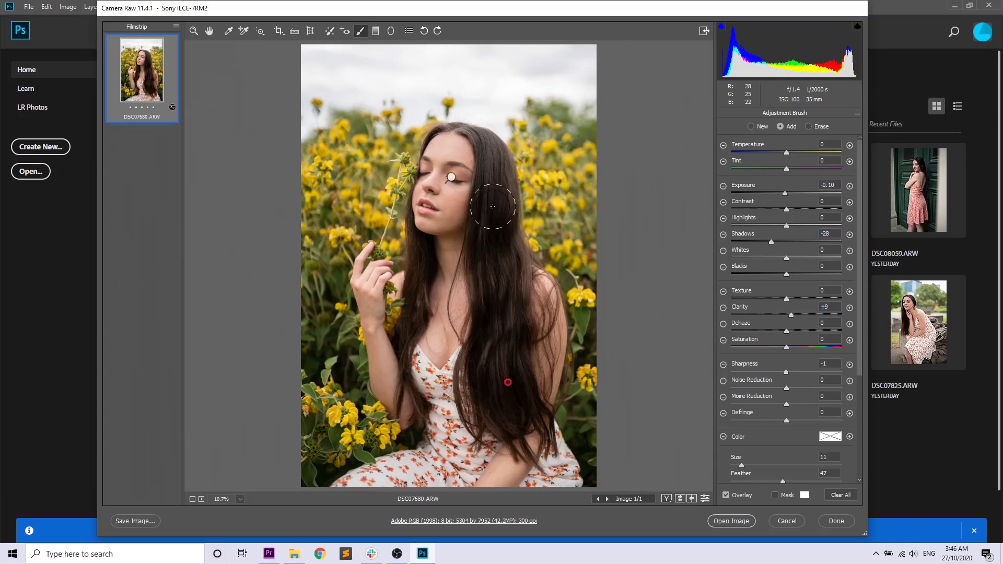
pyautogui.scroll(3, 492, 208)
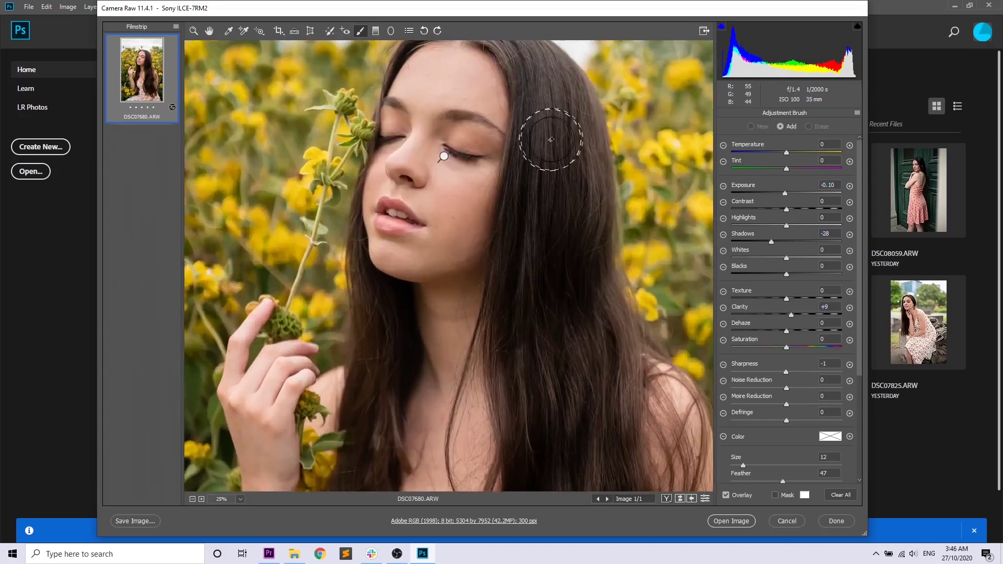
pyautogui.scroll(-3, 594, 330)
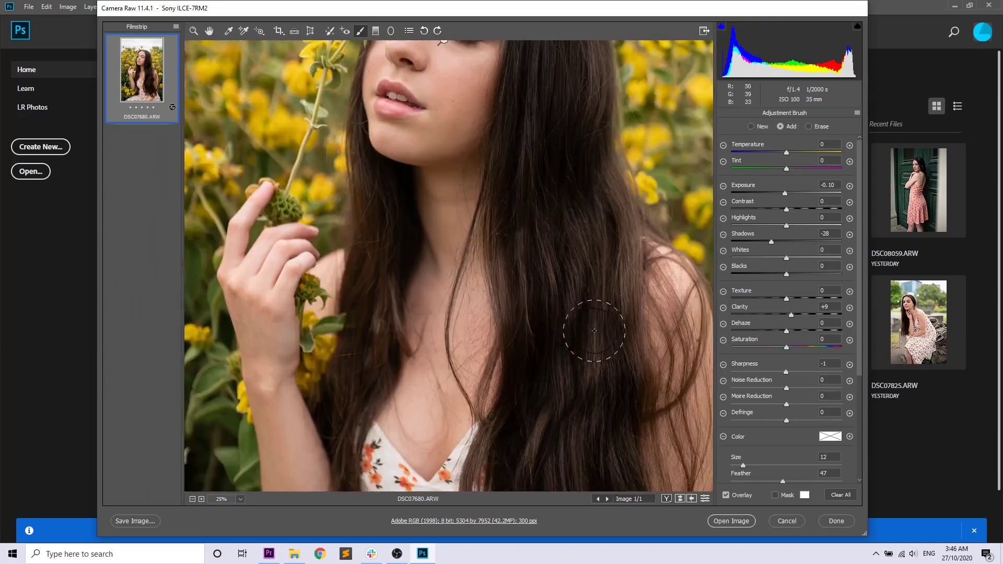
# Extend the hair adjustment over the crown and hairline, reducing the brush to size 8 and then 4
pyautogui.scroll(5, 535, 332)
pyautogui.press('[')
pyautogui.press('[')
pyautogui.press('[')
pyautogui.press('[')
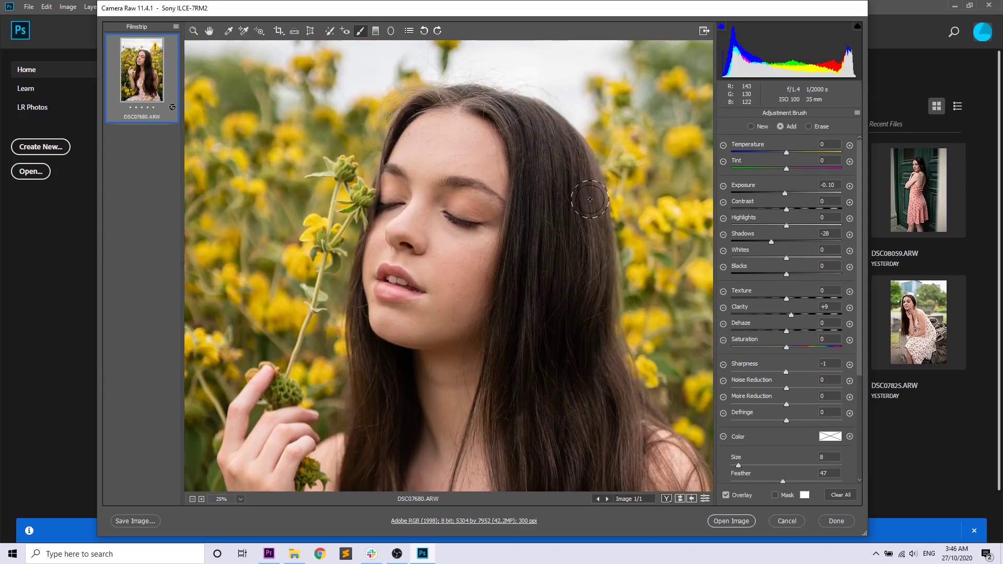
pyautogui.press('[')
pyautogui.press('[')
pyautogui.press('[')
pyautogui.press('[')
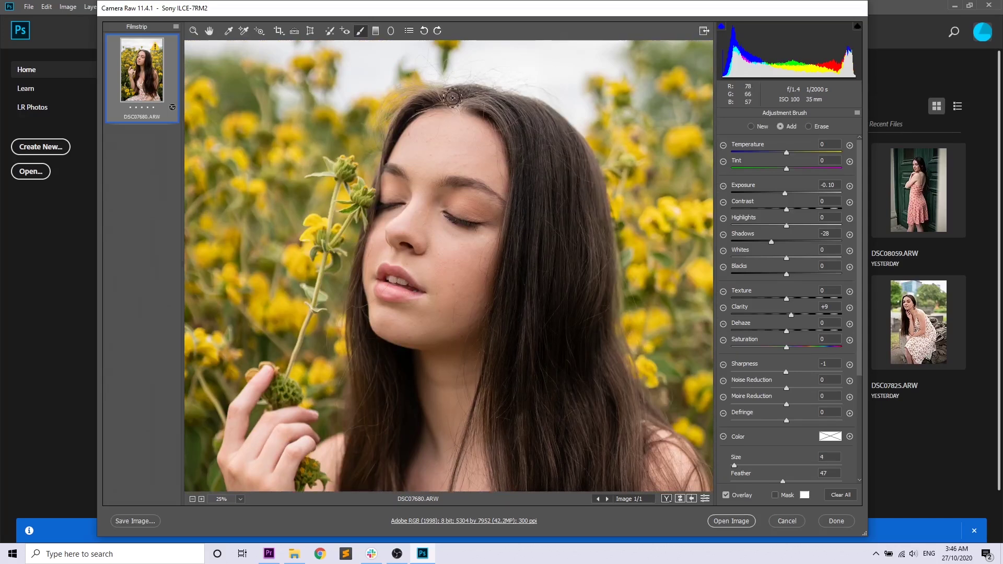
# Paint the hair adjustment down the strands on the far side of the face and shoulder with brush sizes 7 to 9
pyautogui.scroll(-4, 361, 222)
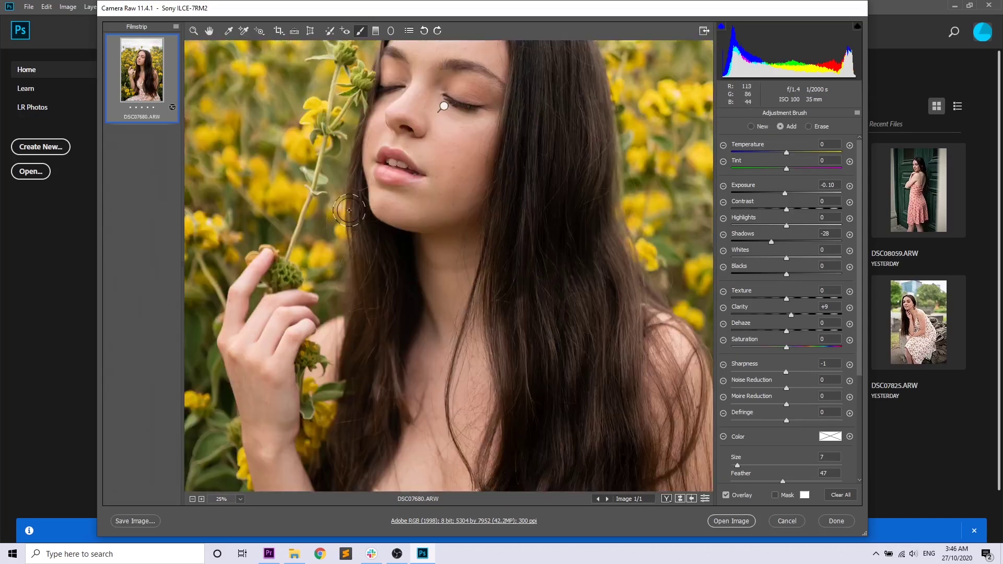
pyautogui.moveTo(356, 183); pyautogui.dragTo(368, 376)
pyautogui.press(']')
pyautogui.press(']')
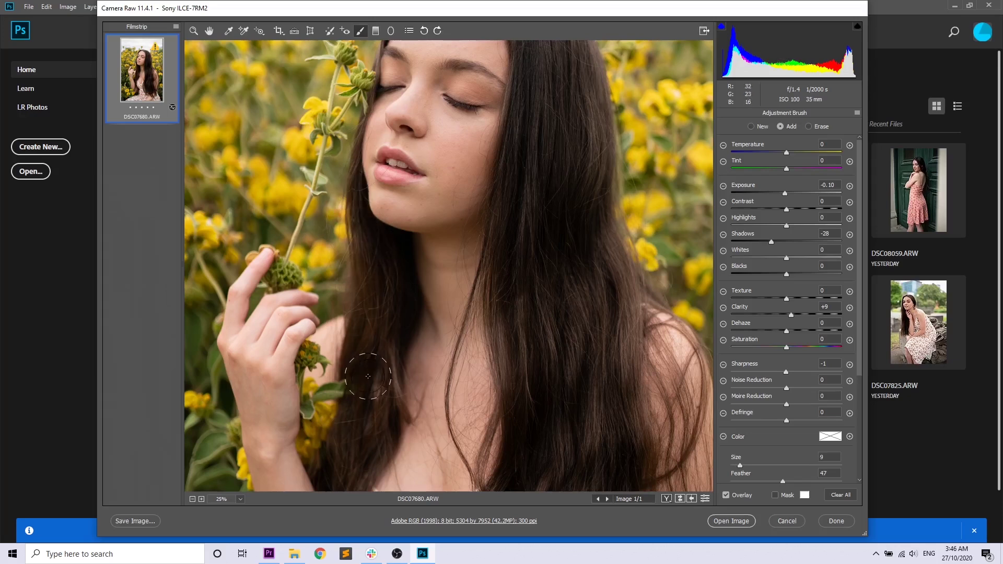
pyautogui.scroll(-3, 366, 372)
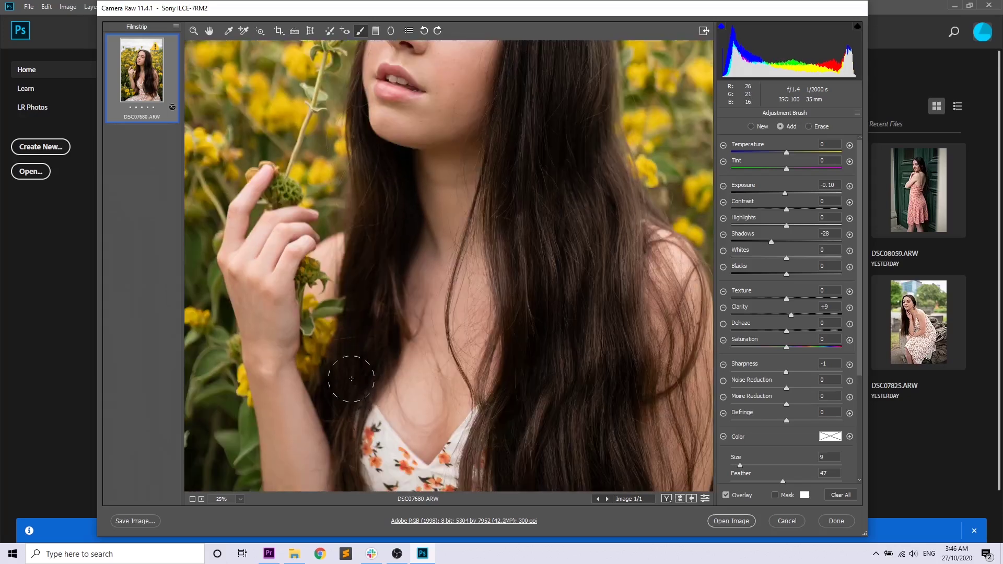
# Set the hair adjustment's Shadows to -9 and leave the adjustment brush
pyautogui.hotkey('ctrl', '0')
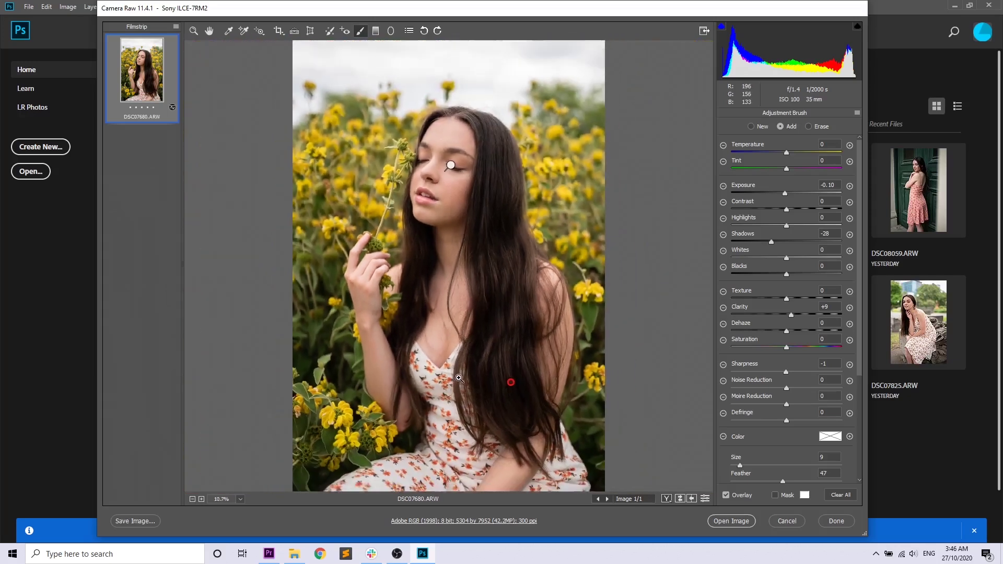
pyautogui.moveTo(789, 246); pyautogui.dragTo(782, 245)
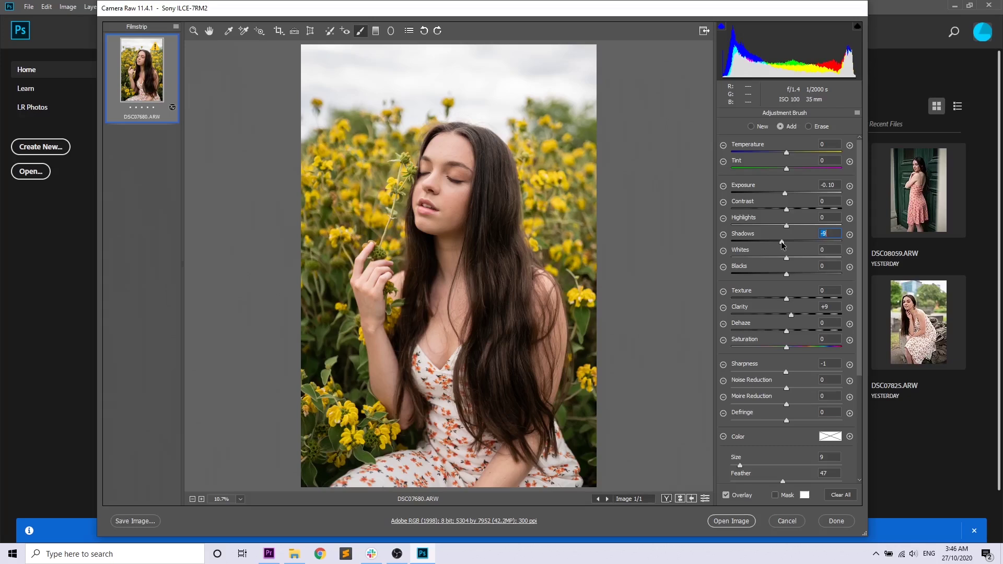
pyautogui.click(209, 30)
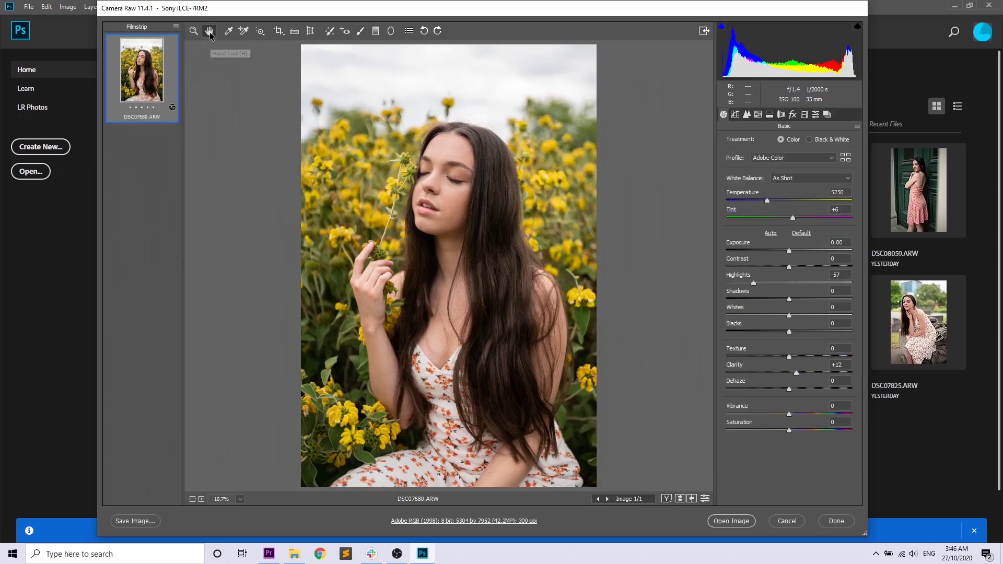
# In the HSL adjustments, set the Yellows saturation to +48, the Yellows hue to +3 and the Greens hue to -15
pyautogui.click(759, 114)
pyautogui.moveTo(818, 214); pyautogui.dragTo(838, 215)
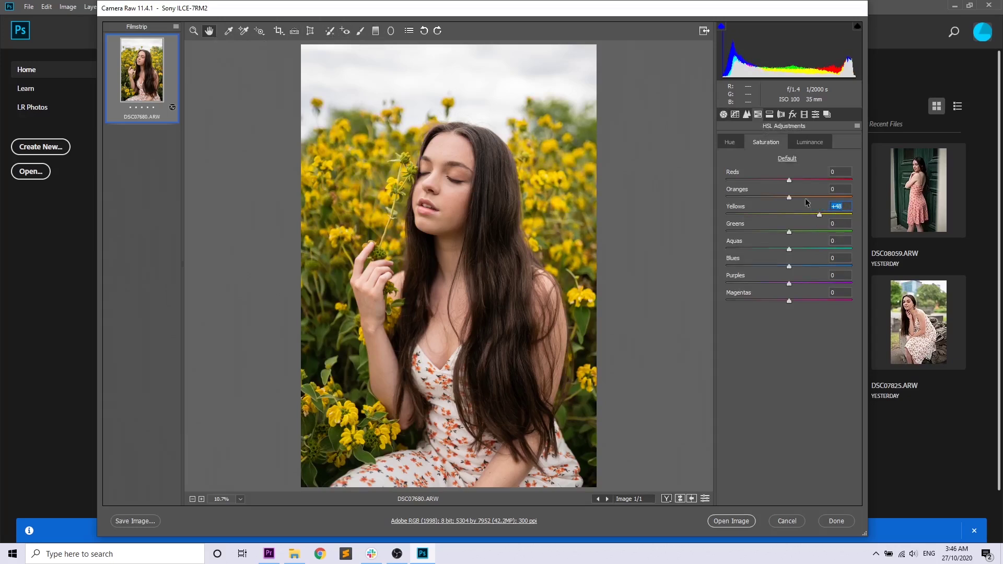
pyautogui.click(731, 143)
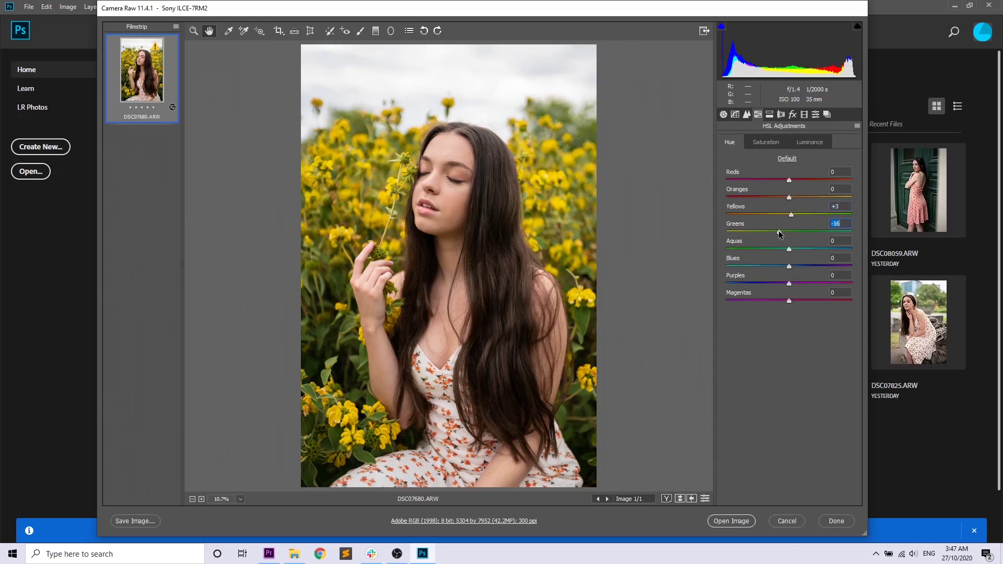
pyautogui.moveTo(790, 234)
pyautogui.mouseDown()
pyautogui.moveTo(816, 241)
pyautogui.moveTo(784, 240)
pyautogui.mouseUp()
# Brighten and warm the flowers and sky behind her hair with a new size 37 brush at Temperature +10 and Exposure +0.50
pyautogui.click(360, 30)
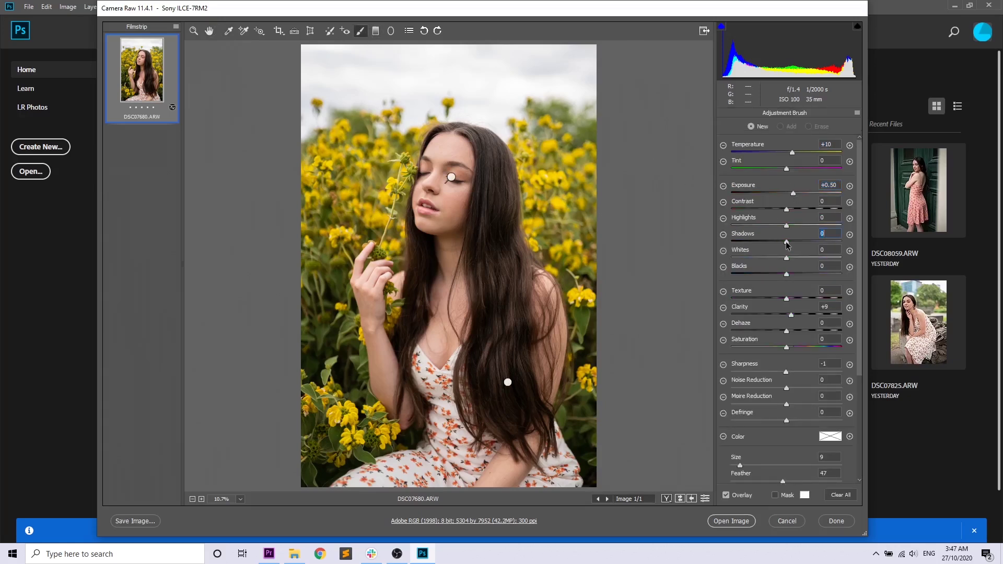
pyautogui.scroll(5, 572, 141)
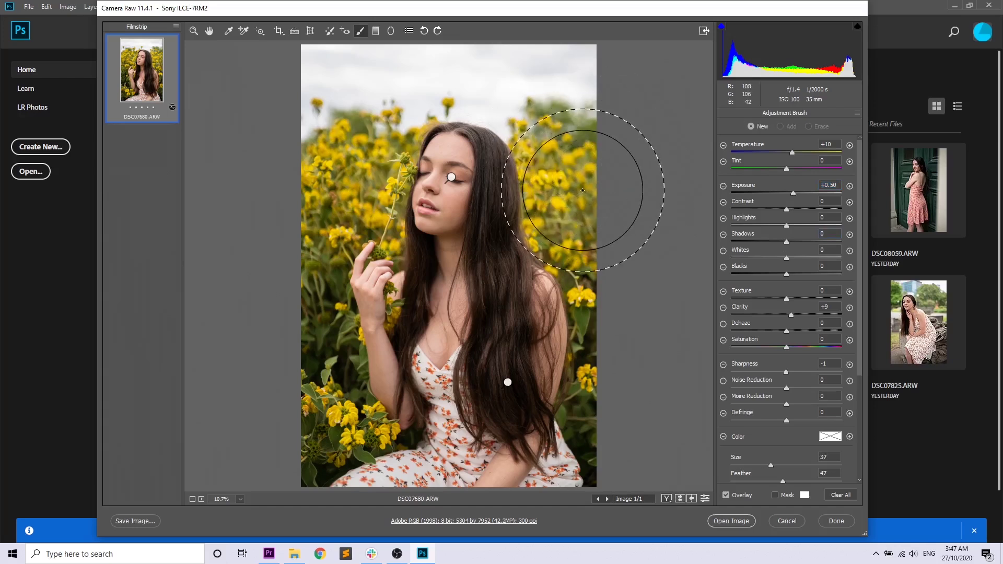
pyautogui.moveTo(590, 183); pyautogui.dragTo(573, 82)
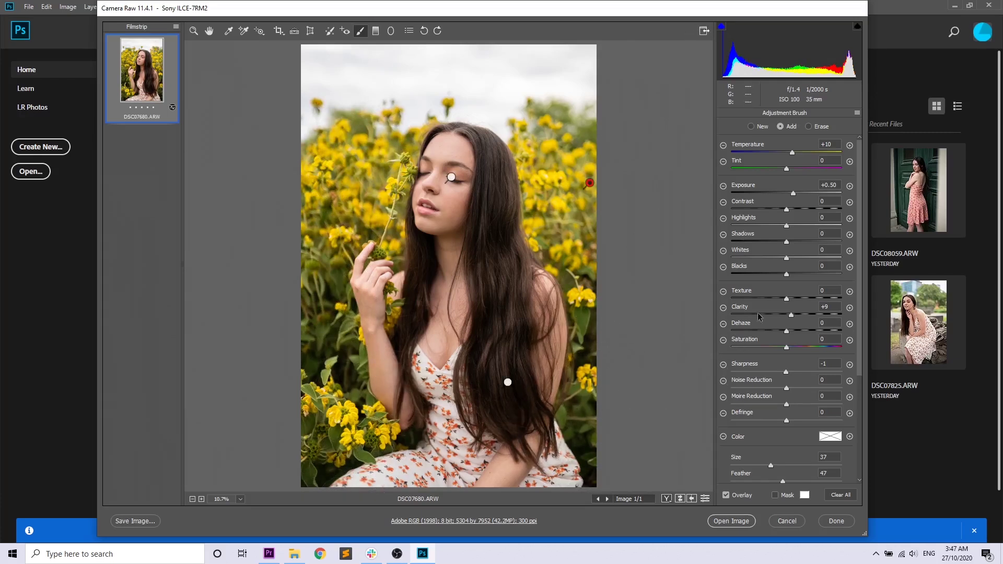
pyautogui.click(210, 31)
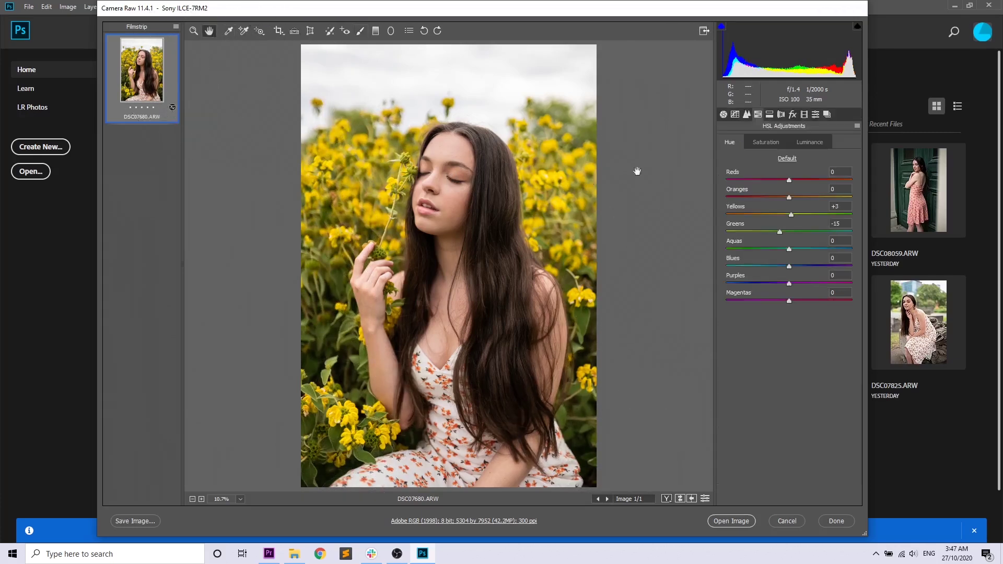
pyautogui.click(721, 114)
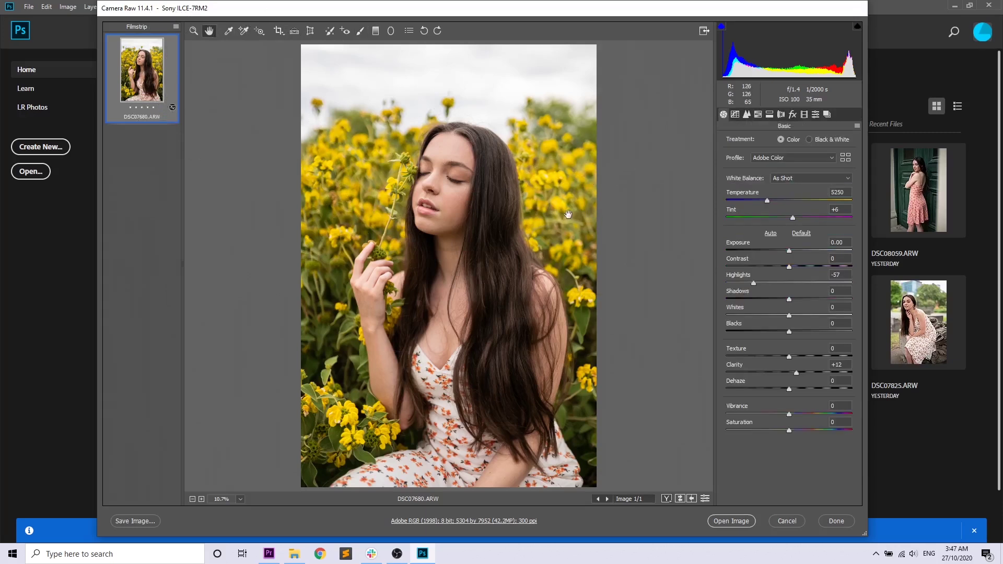
# Darken both eyebrows with a new adjustment brush at Temperature 0, Exposure -0.25 and Clarity +9, using size 5 to 6
pyautogui.hotkey('ctrl', '+')
pyautogui.click(360, 31)
pyautogui.moveTo(522, 167); pyautogui.dragTo(610, 212)
pyautogui.hotkey('ctrl', '+')
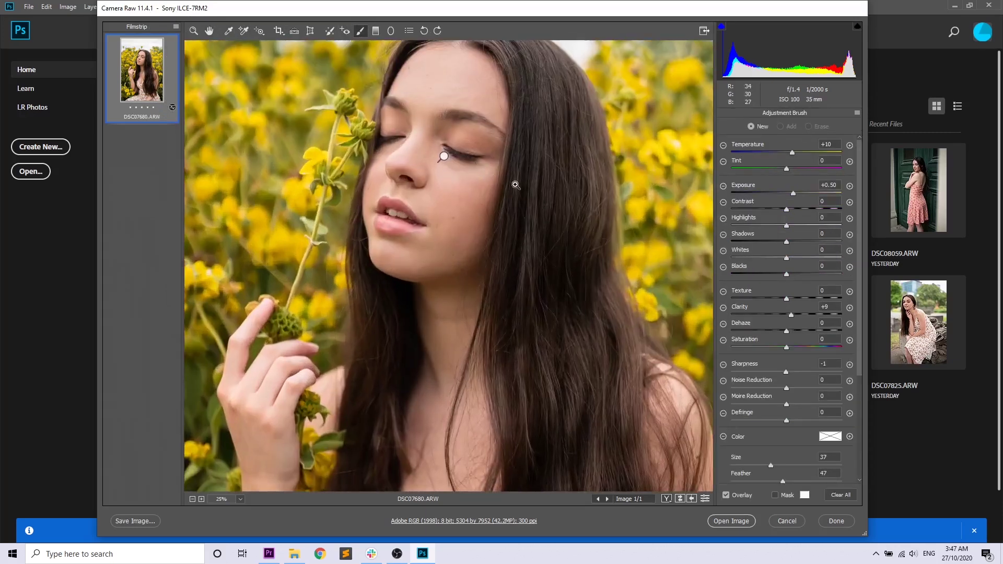
pyautogui.hotkey('ctrl', '+')
pyautogui.scroll(3, 547, 213)
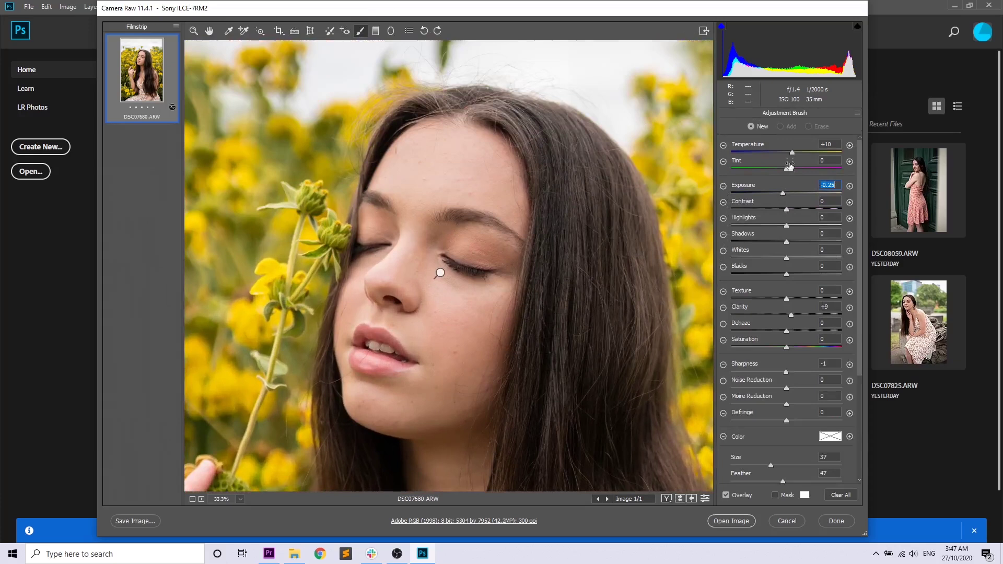
pyautogui.doubleClick(793, 154)
pyautogui.hotkey('ctrl', '+')
pyautogui.moveTo(499, 221); pyautogui.dragTo(493, 221)
pyautogui.press('[')
pyautogui.press('[')
pyautogui.press('[')
pyautogui.press('[')
pyautogui.press('[')
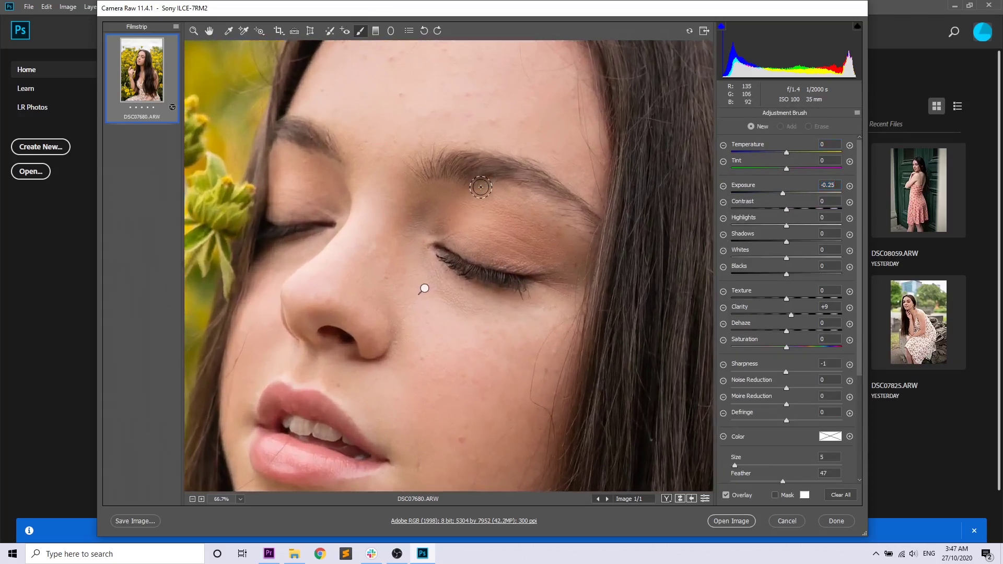
pyautogui.hotkey('ctrl', '+')
pyautogui.moveTo(461, 176)
pyautogui.mouseDown()
pyautogui.moveTo(502, 167)
pyautogui.moveTo(588, 211)
pyautogui.mouseUp()
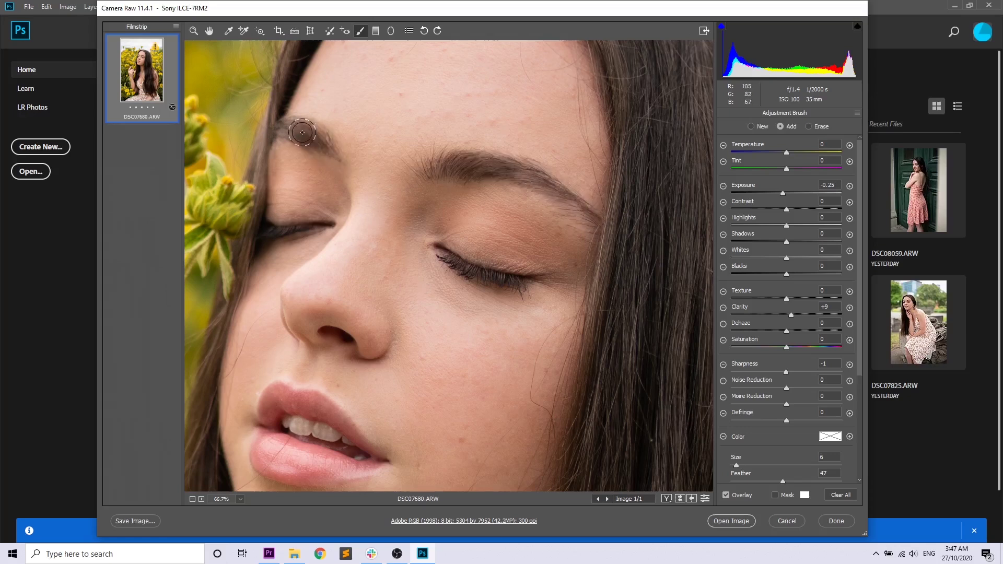
# Extend the same darkening adjustment over the near eyelashes and the nostrils with the size 6 brush
pyautogui.moveTo(451, 260); pyautogui.dragTo(519, 277)
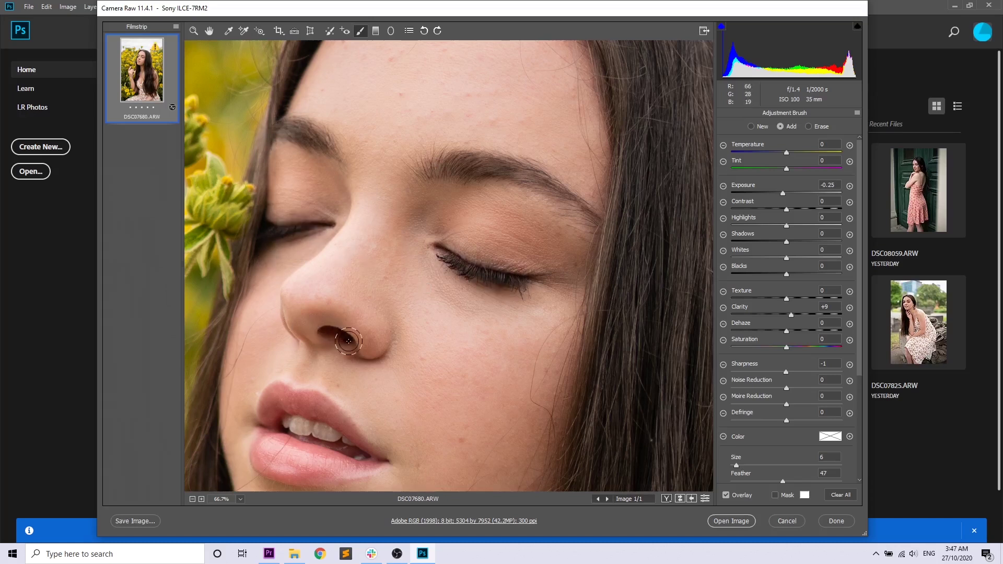
pyautogui.scroll(-2, 329, 351)
pyautogui.moveTo(352, 353); pyautogui.dragTo(351, 349)
pyautogui.moveTo(284, 335); pyautogui.dragTo(327, 344)
pyautogui.hotkey('ctrl', '-')
# Paint the lips with a new adjustment brush at Tint +10, Exposure 0.00 and Saturation +10
pyautogui.click(360, 33)
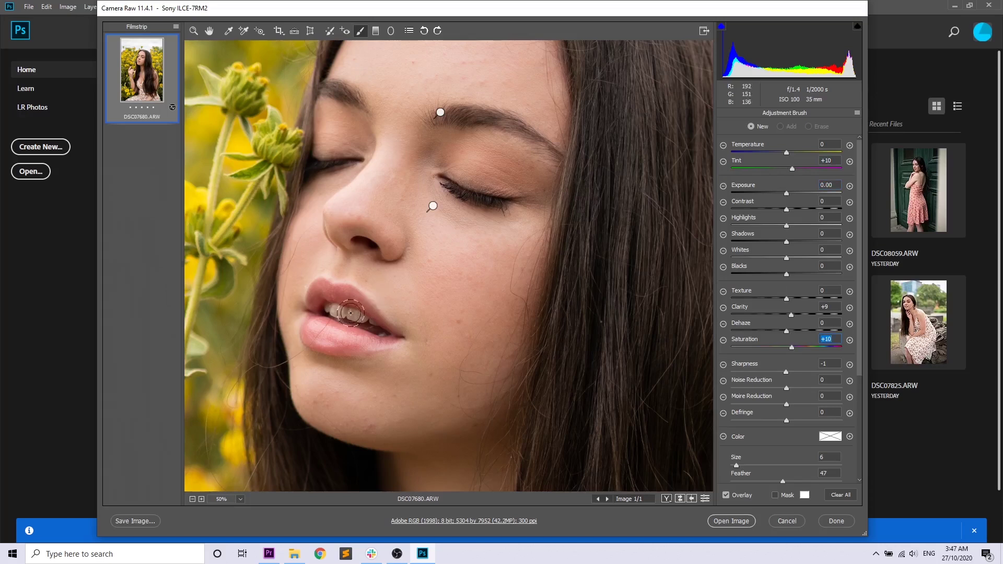
pyautogui.moveTo(326, 334)
pyautogui.mouseDown()
pyautogui.moveTo(351, 340)
pyautogui.moveTo(320, 326)
pyautogui.moveTo(372, 338)
pyautogui.moveTo(324, 333)
pyautogui.moveTo(320, 291)
pyautogui.moveTo(345, 291)
pyautogui.moveTo(384, 346)
pyautogui.mouseUp()
pyautogui.hotkey('ctrl', '-')
pyautogui.hotkey('ctrl', '0')
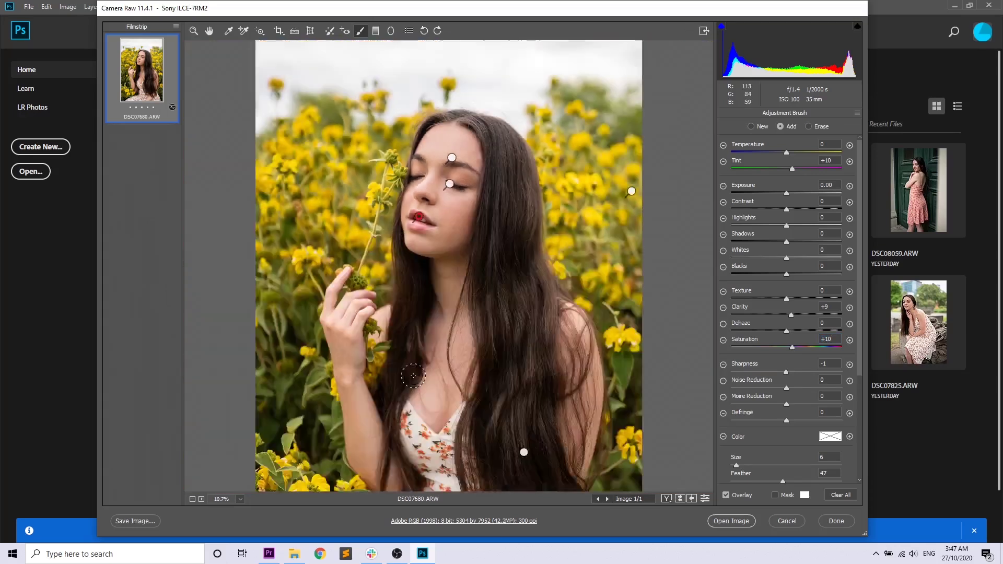
# Leave the adjustment brush and open the edited raw photo in Photoshop for retouching
pyautogui.click(209, 30)
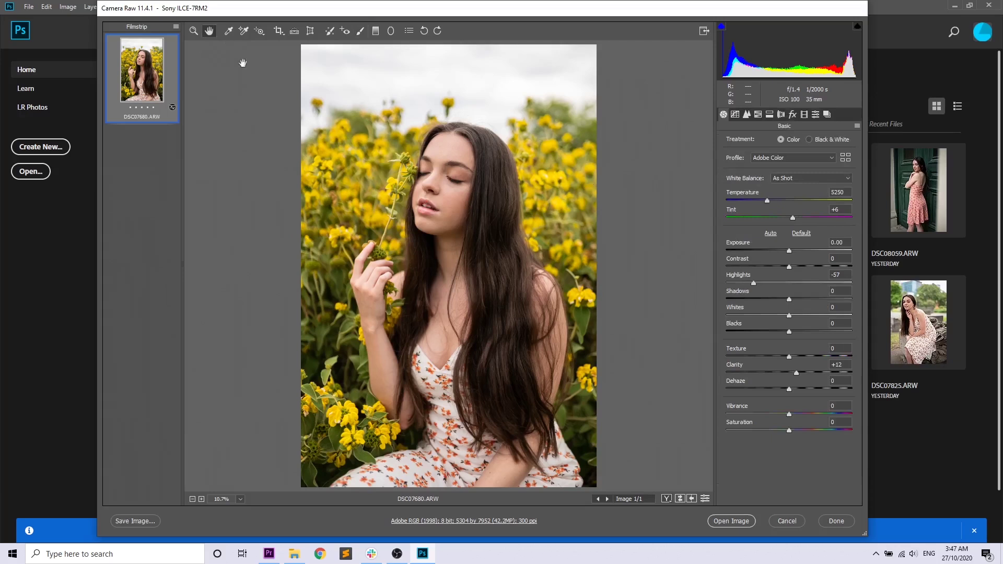
pyautogui.click(734, 520)
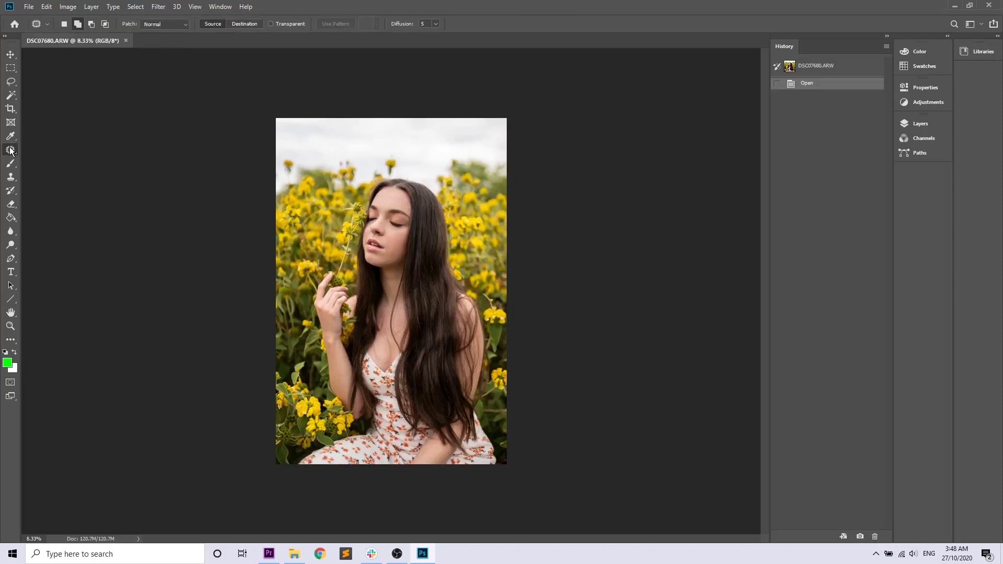
pyautogui.keyDown('alt'); pyautogui.scroll(3, 404, 227); pyautogui.keyUp('alt')
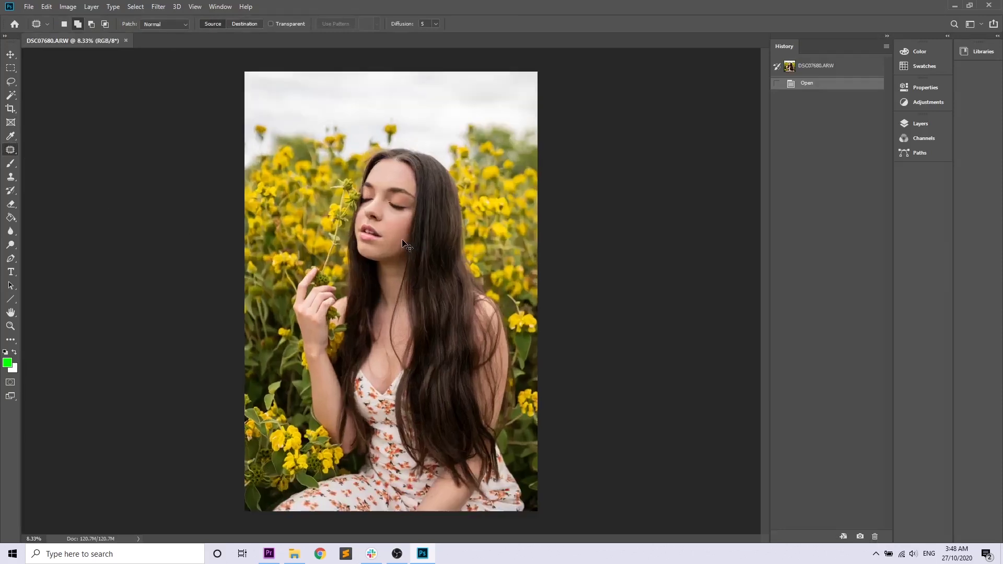
# Remove the blemishes on the near cheek with the Patch tool, deselecting after each patch
pyautogui.scroll(2, 395, 366)
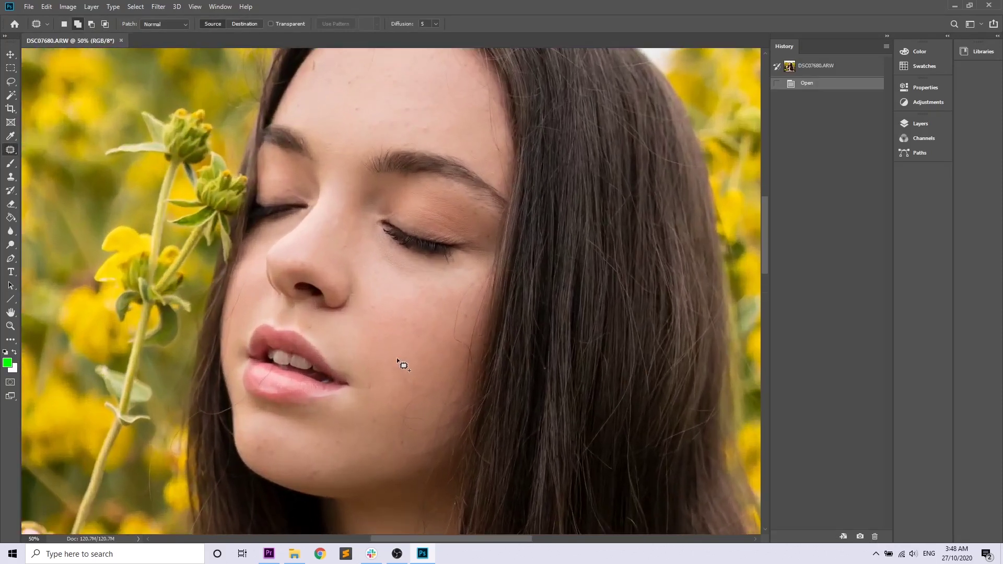
pyautogui.moveTo(413, 362)
pyautogui.mouseDown()
pyautogui.moveTo(409, 374)
pyautogui.moveTo(381, 377)
pyautogui.mouseUp()
pyautogui.hotkey('ctrl', 'd')
pyautogui.moveTo(377, 310)
pyautogui.mouseDown()
pyautogui.moveTo(372, 334)
pyautogui.moveTo(415, 320)
pyautogui.mouseUp()
pyautogui.hotkey('ctrl', 'd')
pyautogui.moveTo(412, 322); pyautogui.dragTo(437, 333)
pyautogui.scroll(-2, 400, 387)
pyautogui.hotkey('ctrl', 'd')
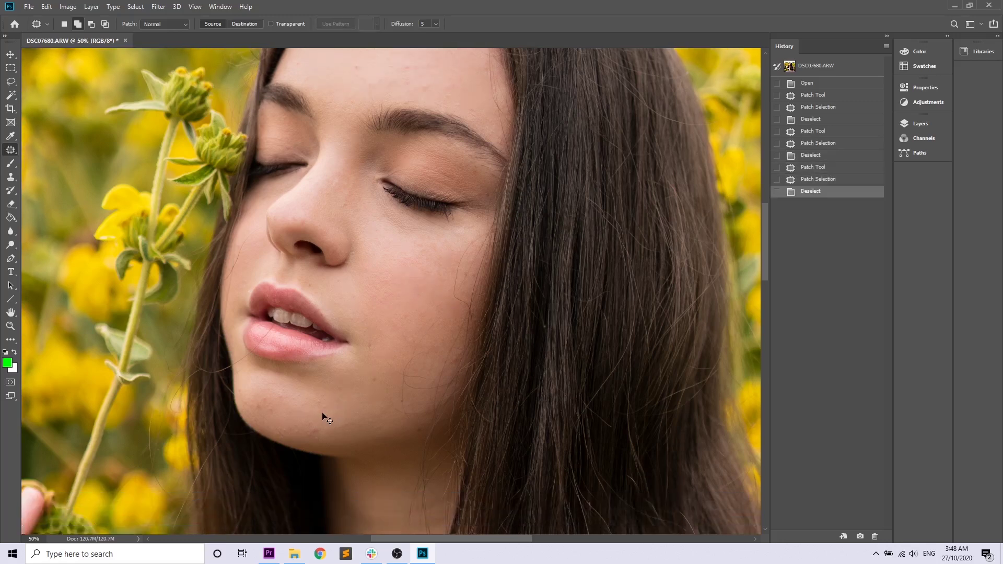
# Patch the blemishes along the chin and jawline with clean neighbouring skin
pyautogui.moveTo(325, 447)
pyautogui.mouseDown()
pyautogui.moveTo(322, 422)
pyautogui.moveTo(346, 427)
pyautogui.mouseUp()
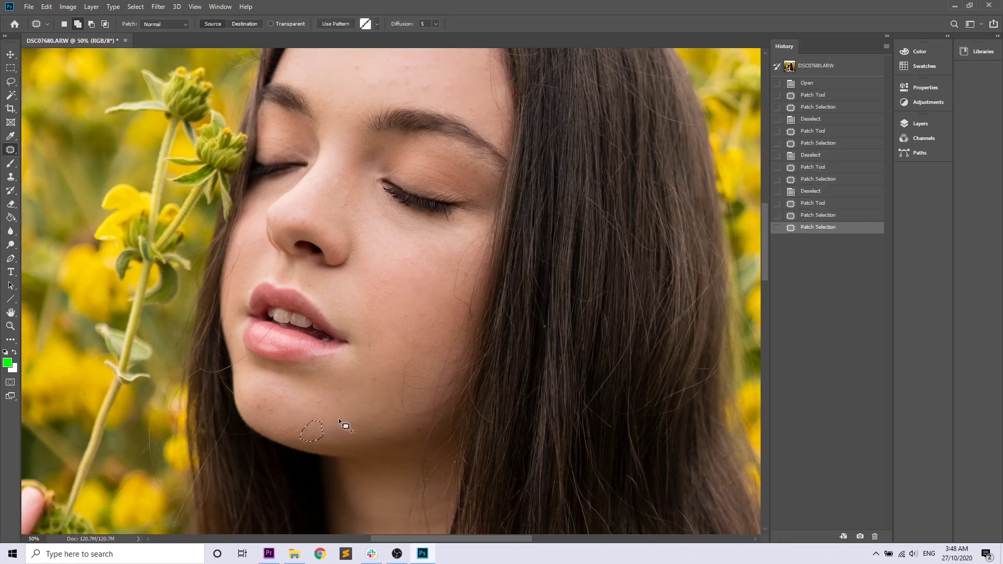
pyautogui.hotkey('ctrl', 'd')
pyautogui.moveTo(266, 401)
pyautogui.mouseDown()
pyautogui.moveTo(274, 405)
pyautogui.moveTo(265, 395)
pyautogui.mouseUp()
pyautogui.hotkey('ctrl', 'd')
pyautogui.moveTo(264, 405); pyautogui.dragTo(287, 401)
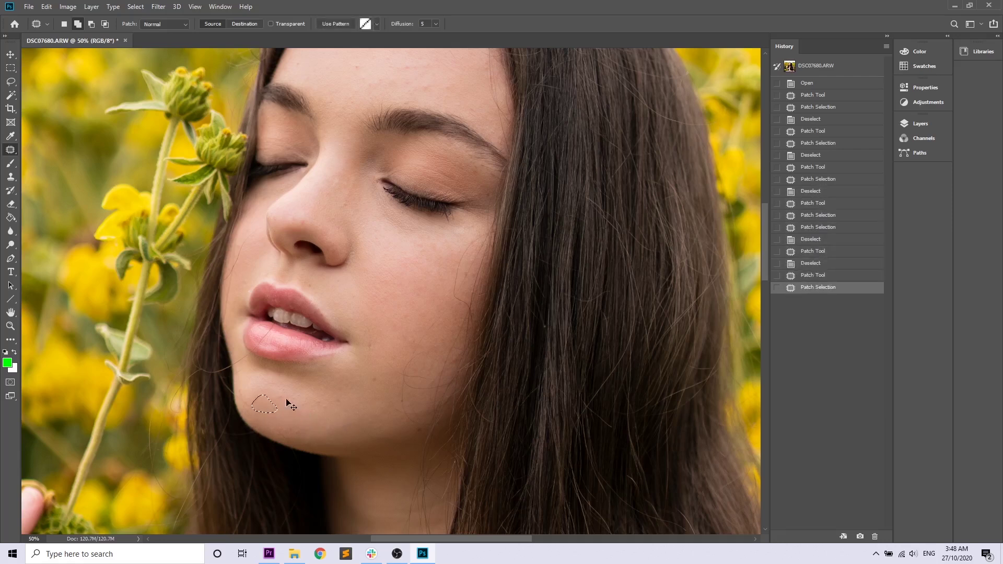
pyautogui.hotkey('ctrl', 'd')
# Patch the small blemishes across the forehead one after another, clearing each selection
pyautogui.scroll(3, 345, 184)
pyautogui.moveTo(346, 183); pyautogui.dragTo(349, 180)
pyautogui.hotkey('ctrl', 'd')
pyautogui.moveTo(399, 141); pyautogui.dragTo(391, 138)
pyautogui.moveTo(392, 150); pyautogui.dragTo(411, 145)
pyautogui.hotkey('ctrl', 'd')
pyautogui.moveTo(442, 205); pyautogui.dragTo(445, 207)
pyautogui.hotkey('ctrl', 'd')
pyautogui.moveTo(387, 194)
pyautogui.mouseDown()
pyautogui.moveTo(416, 199)
pyautogui.moveTo(417, 164)
pyautogui.moveTo(367, 179)
pyautogui.mouseUp()
pyautogui.hotkey('ctrl', 'd')
pyautogui.hotkey('ctrl', 'd')
pyautogui.moveTo(360, 183); pyautogui.dragTo(377, 179)
pyautogui.hotkey('ctrl', 'd')
pyautogui.moveTo(423, 210)
pyautogui.mouseDown()
pyautogui.moveTo(435, 201)
pyautogui.moveTo(412, 198)
pyautogui.mouseUp()
pyautogui.hotkey('ctrl', 'd')
pyautogui.hotkey('ctrl', 'd')
# Patch the remaining spots around the bridge of the nose and clear the selection
pyautogui.scroll(-3, 349, 231)
pyautogui.moveTo(342, 255); pyautogui.dragTo(344, 254)
pyautogui.hotkey('ctrl', 'd')
pyautogui.moveTo(345, 260); pyautogui.dragTo(341, 232)
pyautogui.hotkey('ctrl', 'd')
pyautogui.moveTo(341, 241)
pyautogui.mouseDown()
pyautogui.moveTo(388, 268)
pyautogui.moveTo(397, 326)
pyautogui.mouseUp()
pyautogui.hotkey('ctrl', 'd')
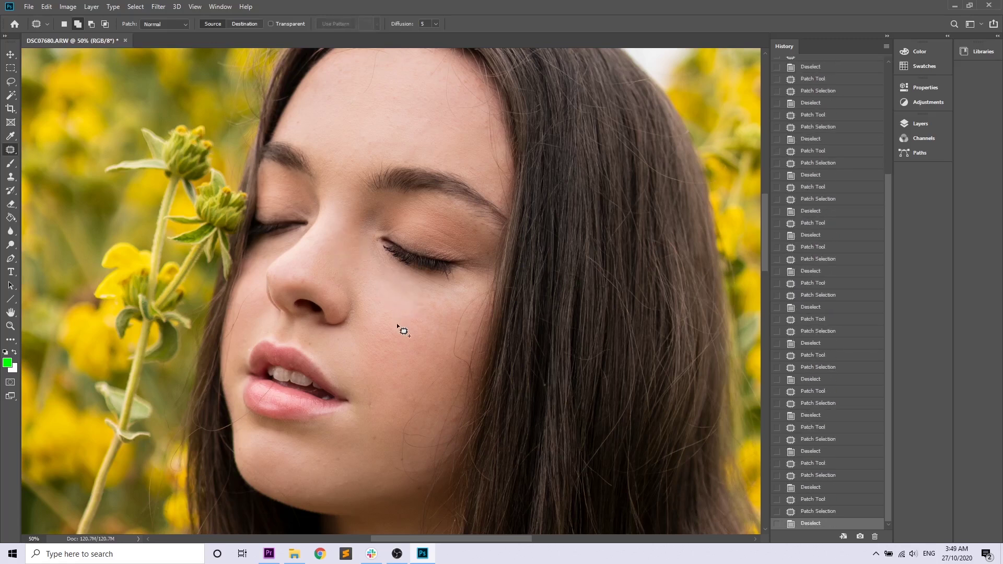
pyautogui.scroll(-5, 396, 328)
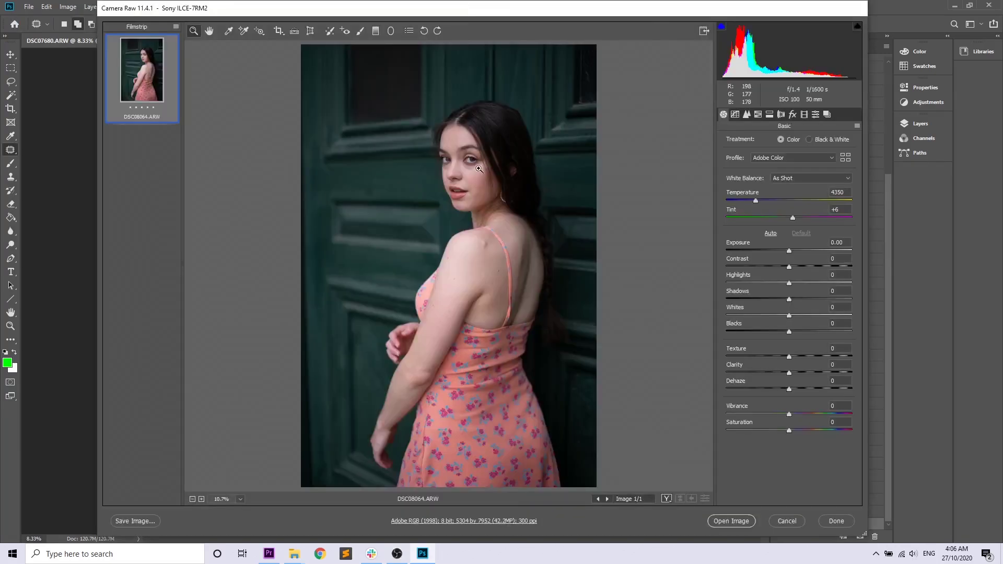
# Set the DSC08064.ARW photo's Clarity to +23, Shadows to +28 and Blacks to -7 in Camera Raw
pyautogui.scroll(3, 479, 169)
pyautogui.scroll(-4, 513, 174)
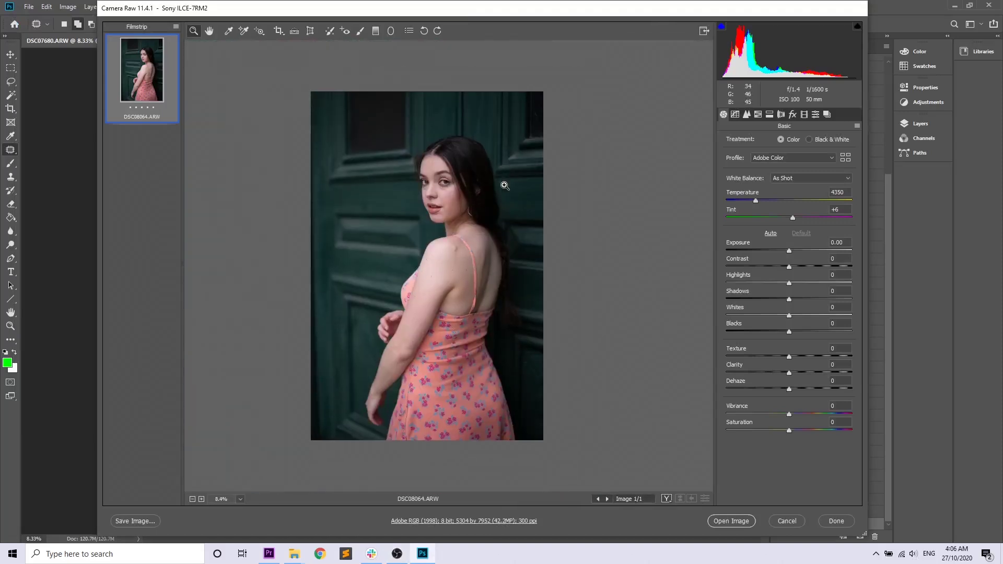
pyautogui.moveTo(800, 374); pyautogui.dragTo(804, 373)
pyautogui.click(811, 300)
pyautogui.moveTo(811, 301); pyautogui.dragTo(786, 334)
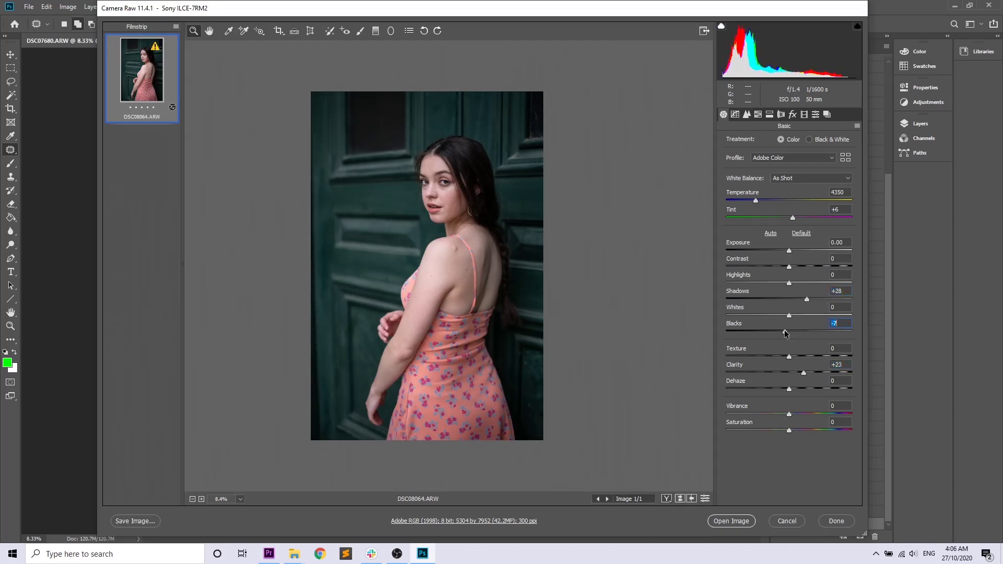
# Strengthen the door's colour with HSL Saturation of +17 for Greens and +48 for Aquas
pyautogui.click(758, 114)
pyautogui.click(766, 142)
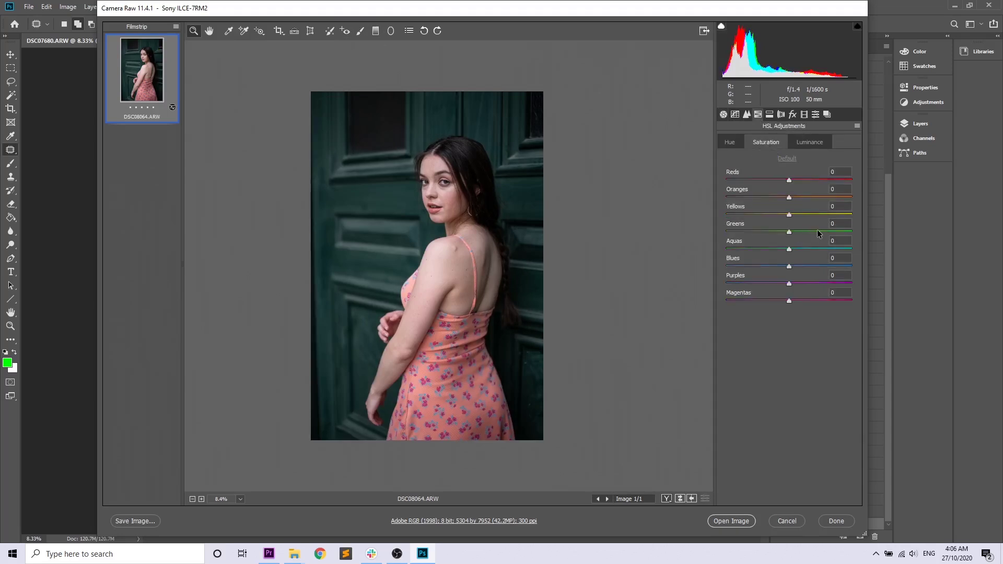
pyautogui.moveTo(789, 250); pyautogui.dragTo(847, 253)
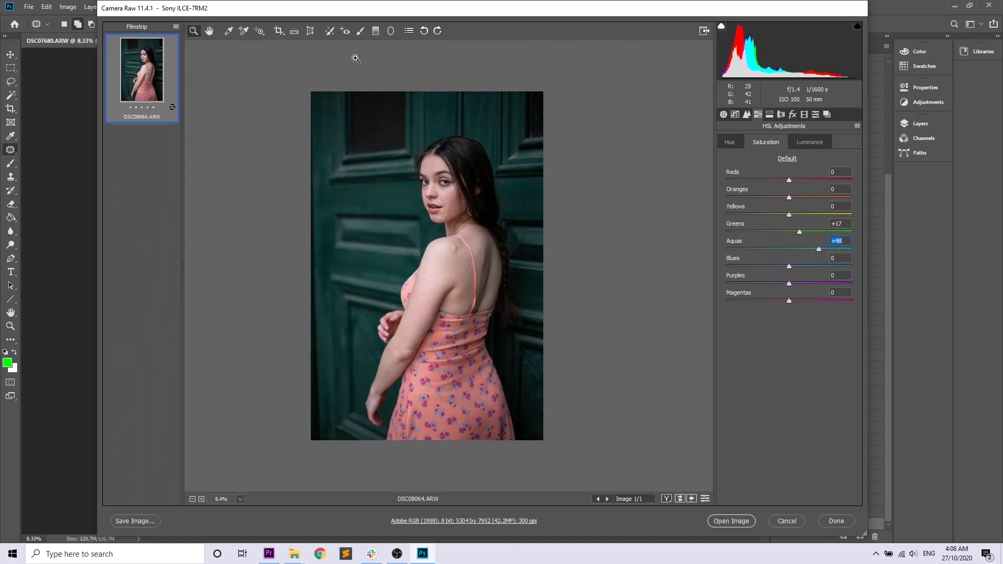
# Set the HSL Luminance of Aquas to +40 and their Hue to +18
pyautogui.click(805, 147)
pyautogui.click(813, 249)
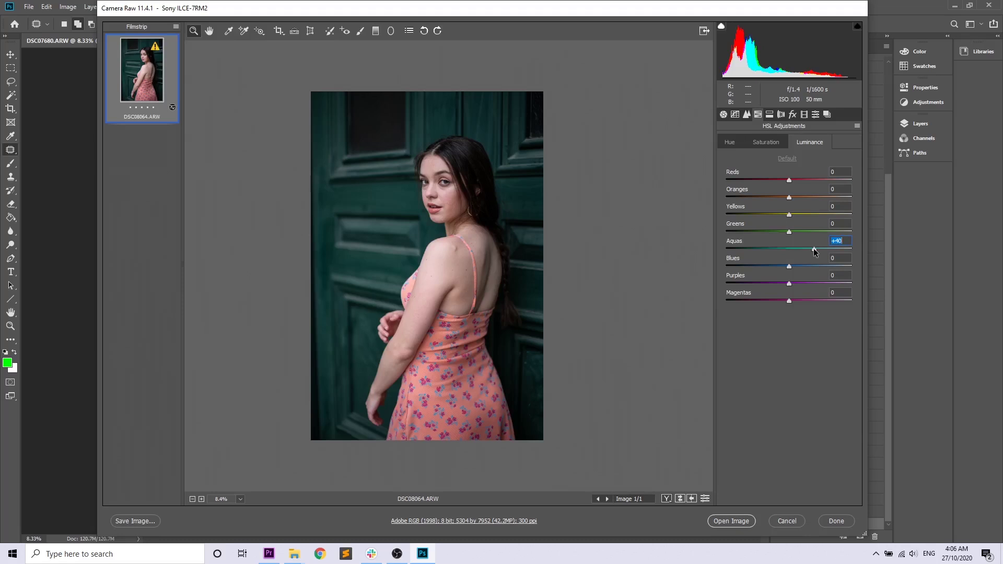
pyautogui.click(732, 141)
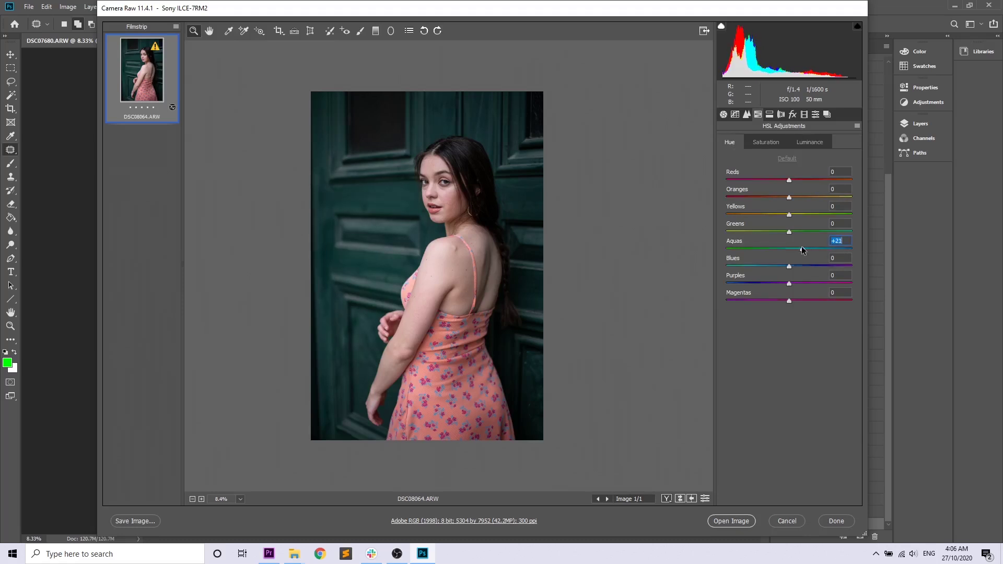
pyautogui.click(209, 32)
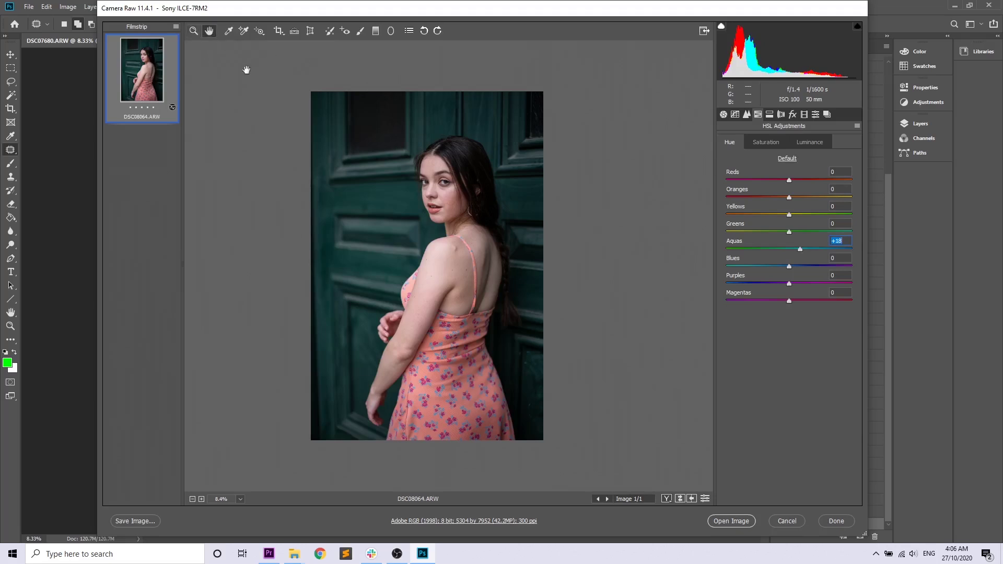
# Try lowering the overall Clarity to -41 to judge its effect on the face
pyautogui.click(723, 115)
pyautogui.scroll(4, 474, 149)
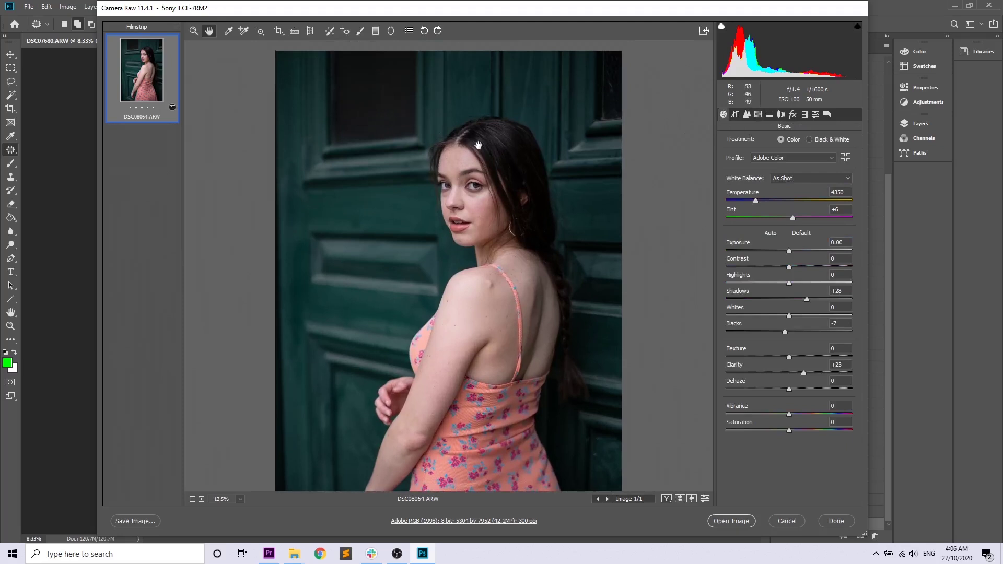
pyautogui.scroll(1, 511, 189)
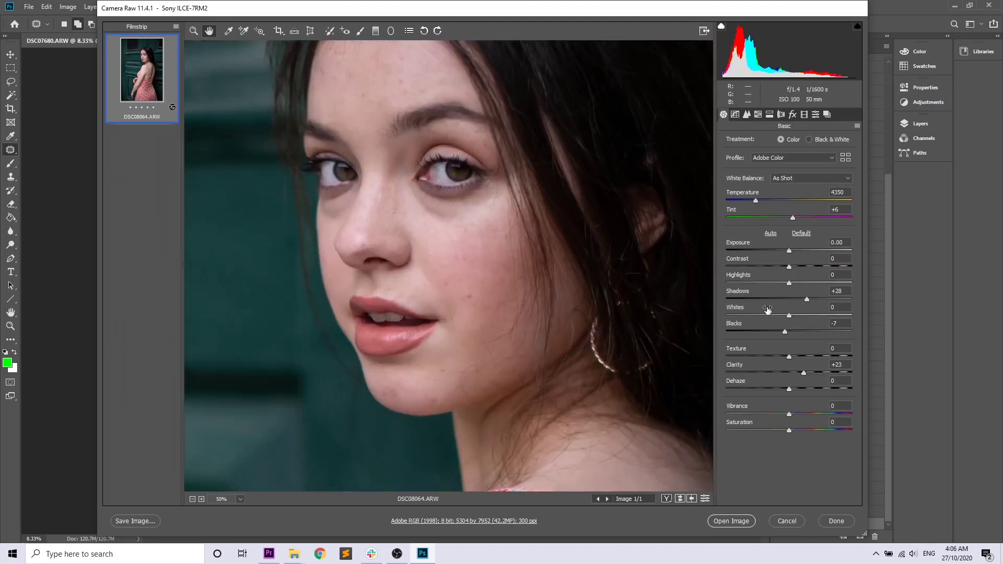
pyautogui.moveTo(779, 372); pyautogui.dragTo(767, 371)
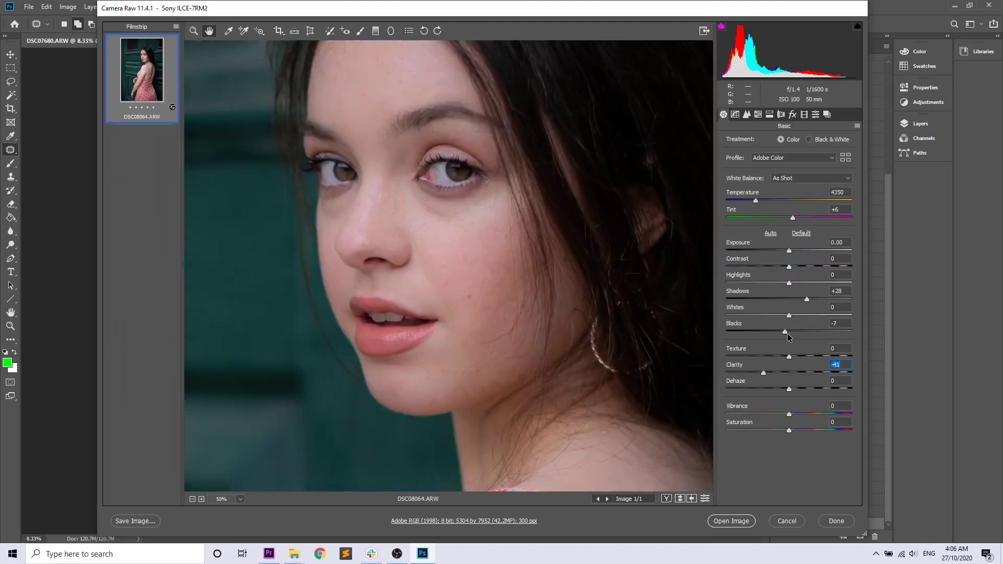
# Start a new adjustment brush stroke under the near eye with Clarity -47, Exposure -4.00, Blacks -100, and Tint and Saturation at 0
pyautogui.click(360, 30)
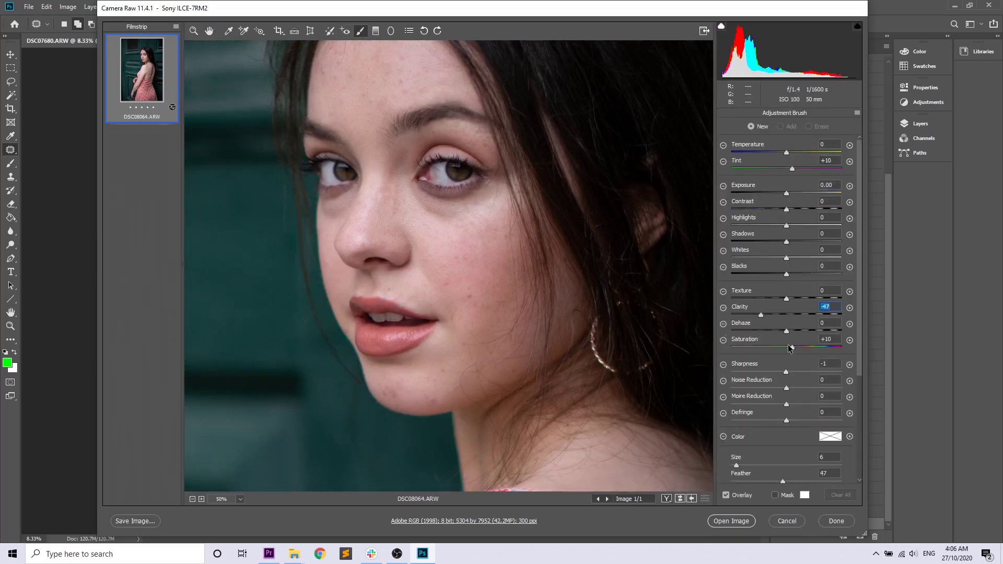
pyautogui.doubleClick(791, 170)
pyautogui.press(']')
pyautogui.moveTo(427, 214)
pyautogui.mouseDown()
pyautogui.moveTo(464, 222)
pyautogui.moveTo(485, 210)
pyautogui.moveTo(509, 227)
pyautogui.mouseUp()
pyautogui.moveTo(741, 273); pyautogui.dragTo(732, 273)
pyautogui.moveTo(748, 194); pyautogui.dragTo(731, 193)
# Paint the skin adjustment over the near cheek, chin, upper-lip area and nose with the size 7 brush
pyautogui.moveTo(432, 243)
pyautogui.mouseDown()
pyautogui.moveTo(465, 245)
pyautogui.moveTo(497, 215)
pyautogui.moveTo(505, 290)
pyautogui.moveTo(460, 306)
pyautogui.moveTo(472, 343)
pyautogui.moveTo(517, 334)
pyautogui.moveTo(486, 371)
pyautogui.moveTo(428, 387)
pyautogui.moveTo(387, 378)
pyautogui.moveTo(454, 340)
pyautogui.mouseUp()
pyautogui.moveTo(421, 302)
pyautogui.mouseDown()
pyautogui.moveTo(410, 282)
pyautogui.moveTo(440, 295)
pyautogui.mouseUp()
pyautogui.keyDown('ctrl'); pyautogui.click(424, 303); pyautogui.keyUp('ctrl')
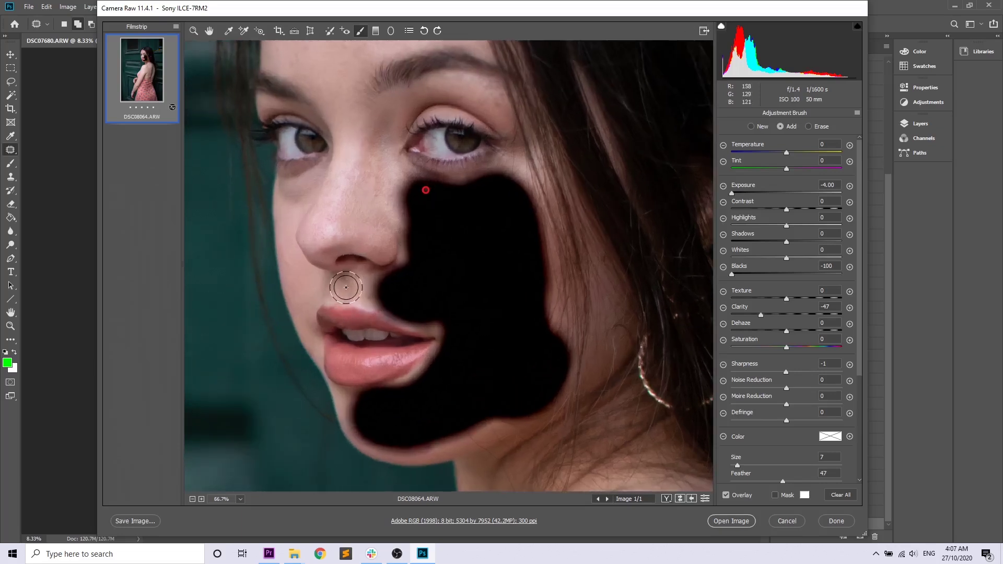
pyautogui.moveTo(345, 284); pyautogui.dragTo(384, 288)
pyautogui.moveTo(323, 239)
pyautogui.mouseDown()
pyautogui.moveTo(340, 220)
pyautogui.moveTo(375, 229)
pyautogui.moveTo(333, 216)
pyautogui.moveTo(343, 217)
pyautogui.moveTo(360, 176)
pyautogui.moveTo(356, 114)
pyautogui.moveTo(406, 201)
pyautogui.moveTo(496, 211)
pyautogui.mouseUp()
# Extend the skin adjustment over the forehead, enlarging the brush to size 8
pyautogui.scroll(3, 440, 231)
pyautogui.scroll(1, 440, 231)
pyautogui.press('[')
pyautogui.scroll(2, 407, 215)
pyautogui.press(']')
pyautogui.press(']')
pyautogui.moveTo(291, 233)
pyautogui.mouseDown()
pyautogui.moveTo(300, 166)
pyautogui.moveTo(388, 154)
pyautogui.moveTo(429, 170)
pyautogui.moveTo(443, 200)
pyautogui.moveTo(391, 204)
pyautogui.moveTo(342, 243)
pyautogui.moveTo(340, 266)
pyautogui.moveTo(312, 220)
pyautogui.moveTo(384, 187)
pyautogui.mouseUp()
# Fill in the far cheek beside the nose and mouth with the size 8 skin adjustment brush
pyautogui.scroll(-4, 385, 187)
pyautogui.scroll(-4, 385, 187)
pyautogui.scroll(1, 293, 251)
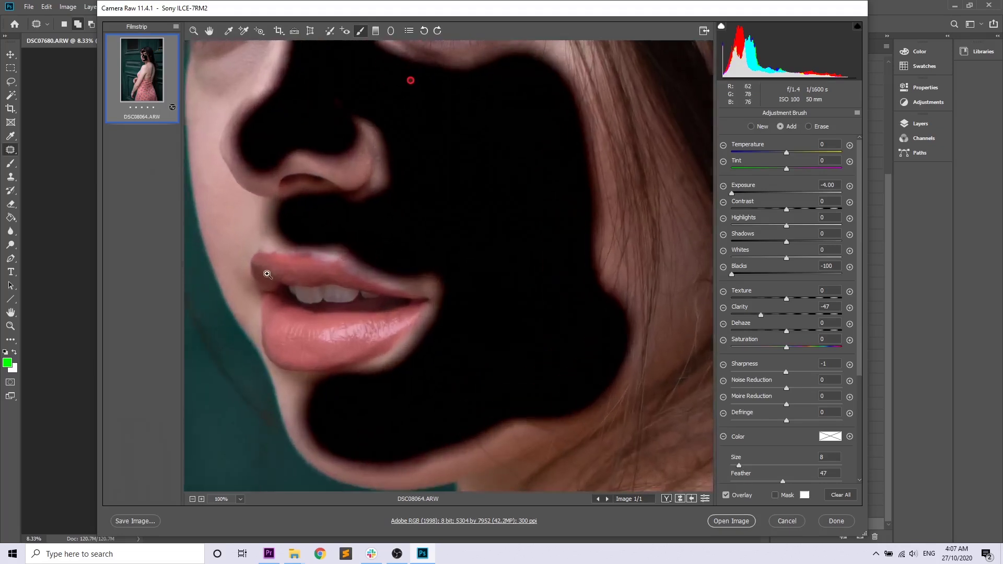
pyautogui.hscroll(-3, 265, 272)
pyautogui.moveTo(303, 207); pyautogui.dragTo(314, 220)
pyautogui.scroll(2, 298, 184)
pyautogui.moveTo(298, 183)
pyautogui.mouseDown()
pyautogui.moveTo(298, 168)
pyautogui.moveTo(317, 153)
pyautogui.mouseUp()
# Paint the skin adjustment over the shoulder and down the arm to the forearm
pyautogui.hotkey('ctrl', '-')
pyautogui.hotkey('ctrl', '-')
pyautogui.hotkey('ctrl', '-')
pyautogui.hotkey('ctrl', '-')
pyautogui.hotkey('ctrl', '-')
pyautogui.hotkey('ctrl', '-')
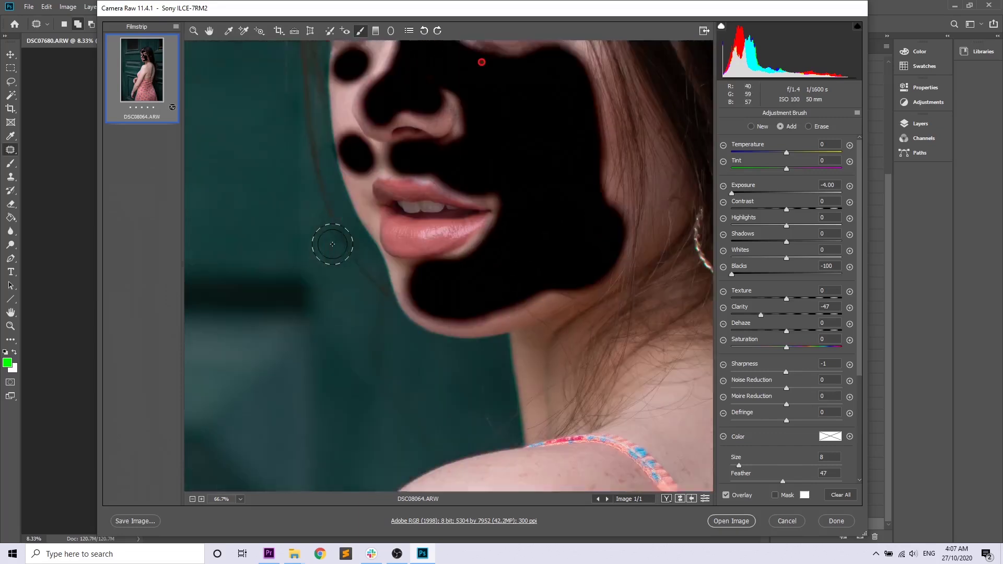
pyautogui.hotkey('ctrl', '+')
pyautogui.hotkey('ctrl', '+')
pyautogui.hotkey('ctrl', '+')
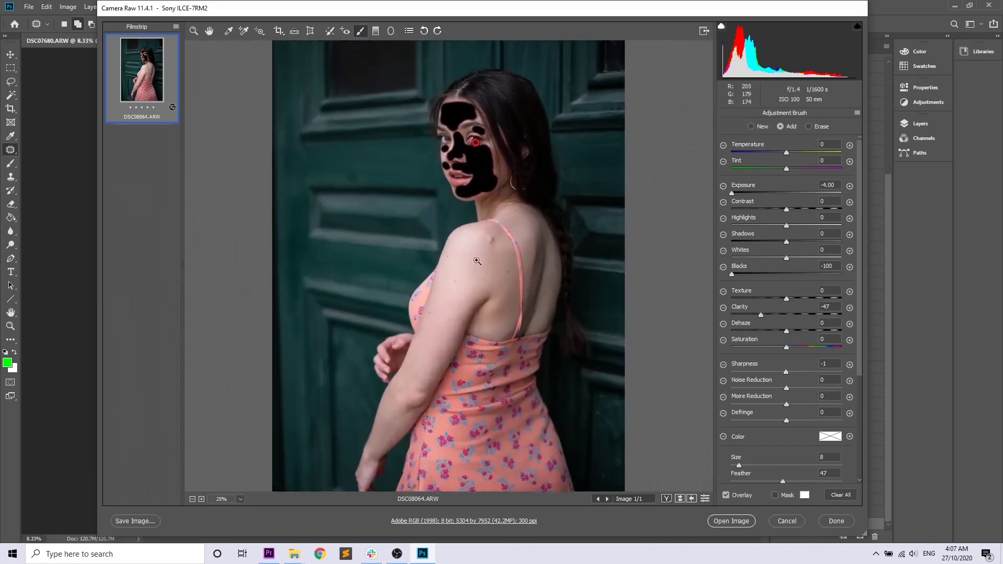
pyautogui.moveTo(475, 224)
pyautogui.mouseDown()
pyautogui.moveTo(533, 222)
pyautogui.moveTo(552, 281)
pyautogui.moveTo(551, 269)
pyautogui.moveTo(509, 241)
pyautogui.moveTo(458, 274)
pyautogui.moveTo(481, 231)
pyautogui.moveTo(520, 196)
pyautogui.mouseUp()
pyautogui.scroll(-2, 478, 245)
pyautogui.scroll(-1, 479, 245)
pyautogui.moveTo(381, 369); pyautogui.dragTo(415, 299)
pyautogui.moveTo(445, 183)
pyautogui.mouseDown()
pyautogui.moveTo(418, 285)
pyautogui.moveTo(518, 164)
pyautogui.moveTo(474, 196)
pyautogui.moveTo(423, 317)
pyautogui.moveTo(342, 413)
pyautogui.mouseUp()
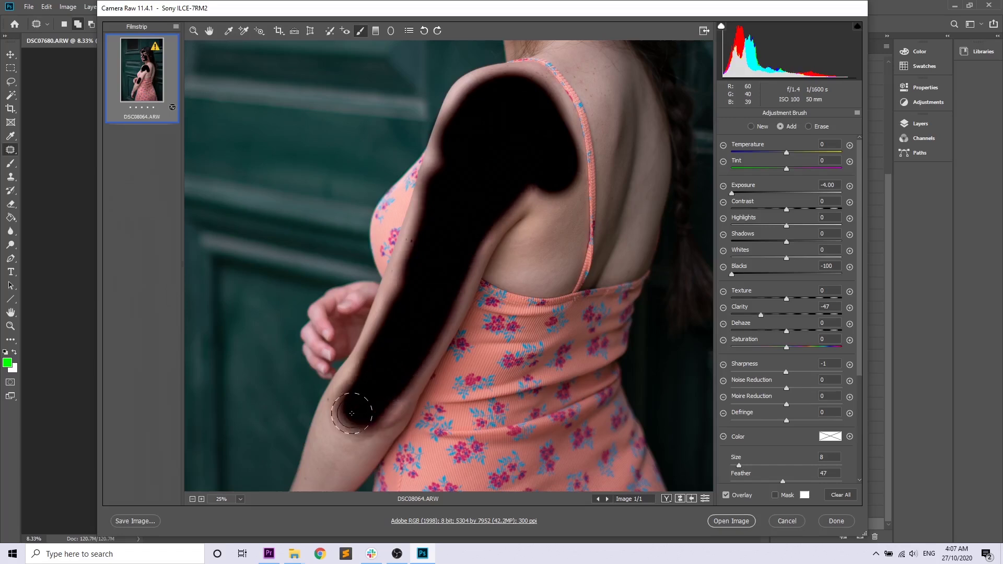
pyautogui.scroll(-3, 329, 416)
pyautogui.moveTo(311, 377)
pyautogui.mouseDown()
pyautogui.moveTo(349, 290)
pyautogui.moveTo(333, 340)
pyautogui.moveTo(393, 260)
pyautogui.mouseUp()
# Paint the skin adjustment over the bare back on both sides of the strap and the base of the neck
pyautogui.scroll(3, 393, 259)
pyautogui.moveTo(520, 264)
pyautogui.mouseDown()
pyautogui.moveTo(560, 196)
pyautogui.moveTo(632, 237)
pyautogui.moveTo(634, 157)
pyautogui.moveTo(605, 67)
pyautogui.moveTo(585, 63)
pyautogui.mouseUp()
pyautogui.scroll(2, 587, 152)
pyautogui.moveTo(587, 153); pyautogui.dragTo(566, 99)
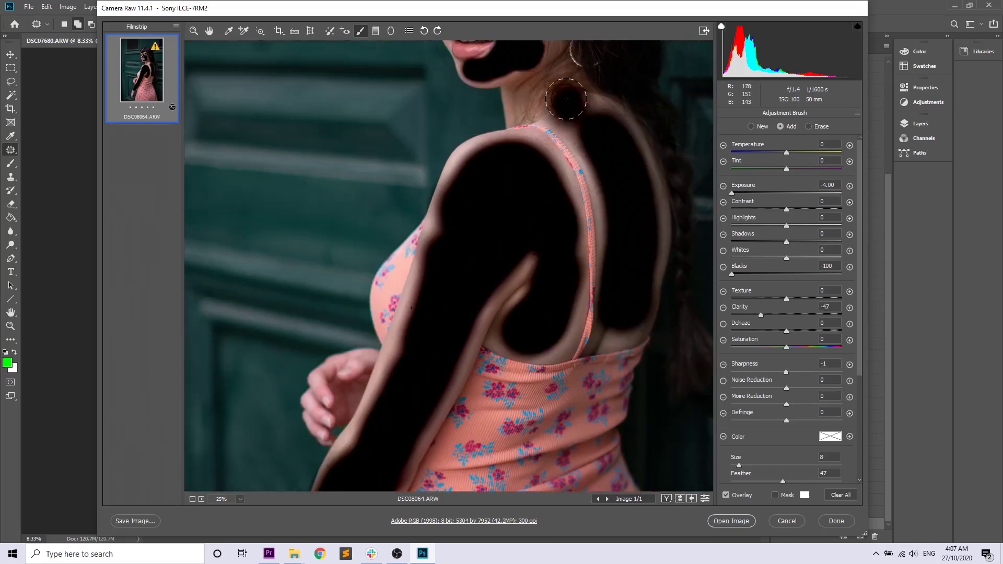
pyautogui.hotkey('ctrl', '0')
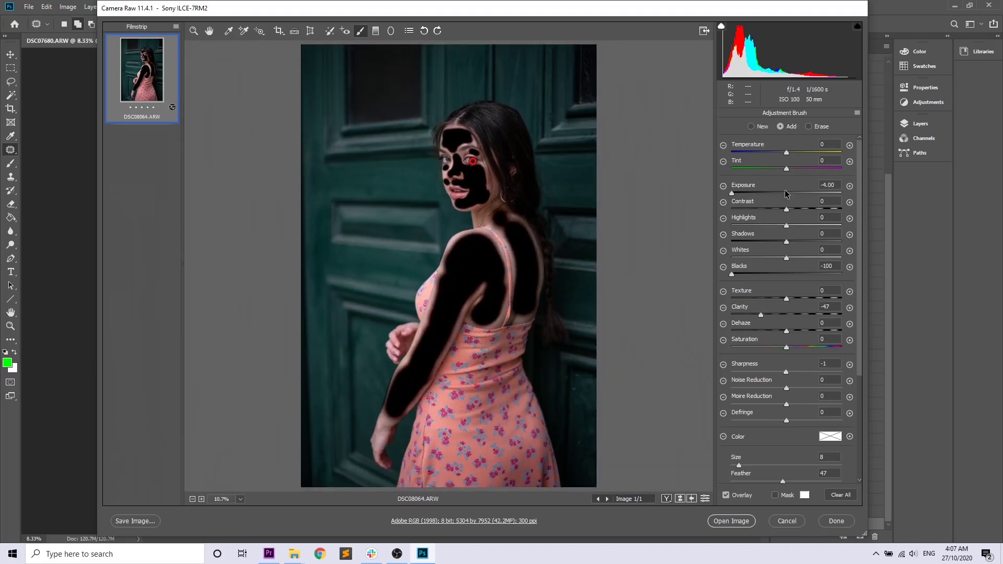
# Reset the skin adjustment's Exposure and Blacks to 0 and set its Clarity to -100
pyautogui.doubleClick(785, 193)
pyautogui.doubleClick(786, 274)
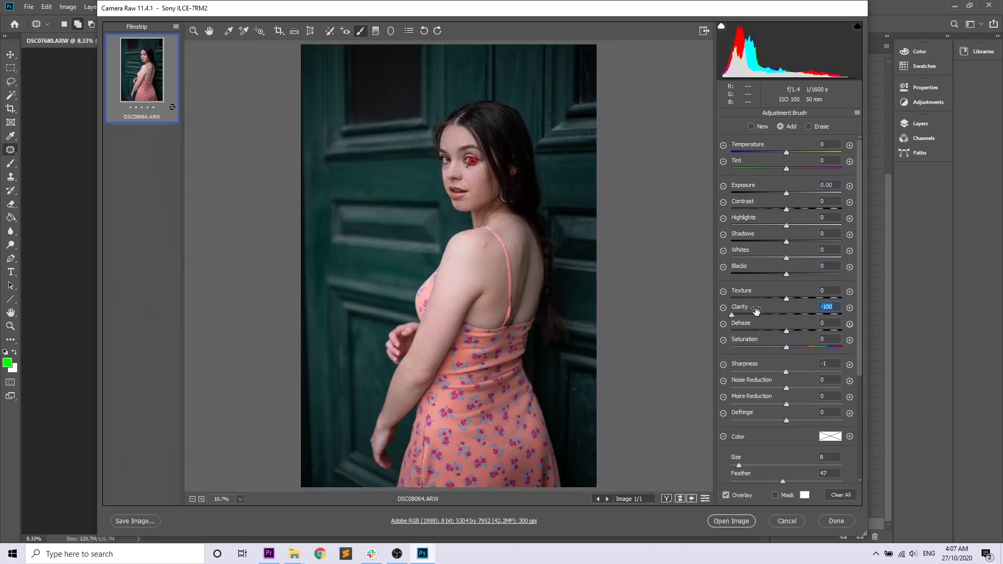
# Brighten both eyes with a new size 8 adjustment brush at Exposure +0.20 and Clarity +14
pyautogui.moveTo(767, 312); pyautogui.dragTo(794, 315)
pyautogui.click(360, 30)
pyautogui.scroll(6, 451, 156)
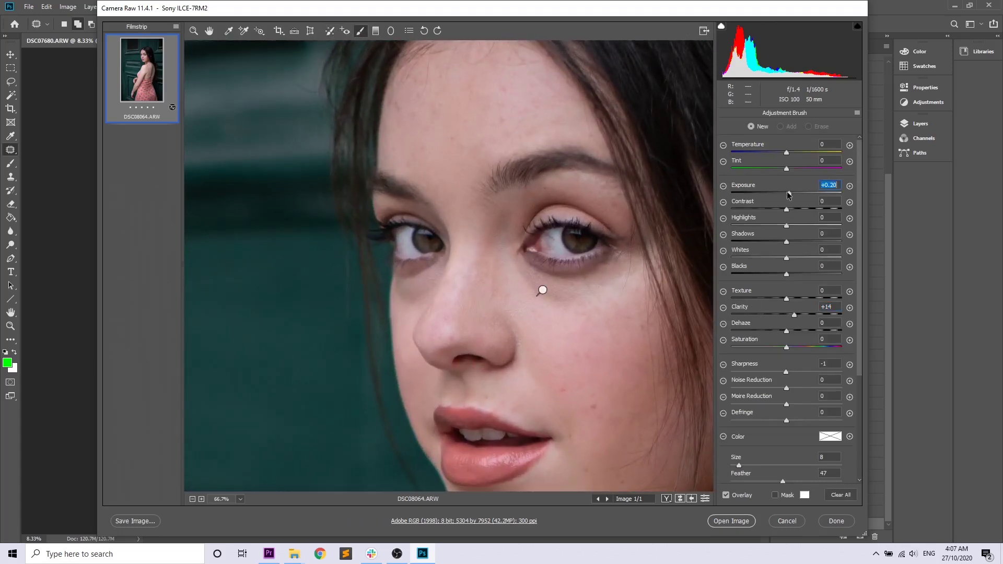
pyautogui.moveTo(575, 247)
pyautogui.mouseDown()
pyautogui.moveTo(554, 246)
pyautogui.moveTo(585, 251)
pyautogui.moveTo(544, 250)
pyautogui.mouseUp()
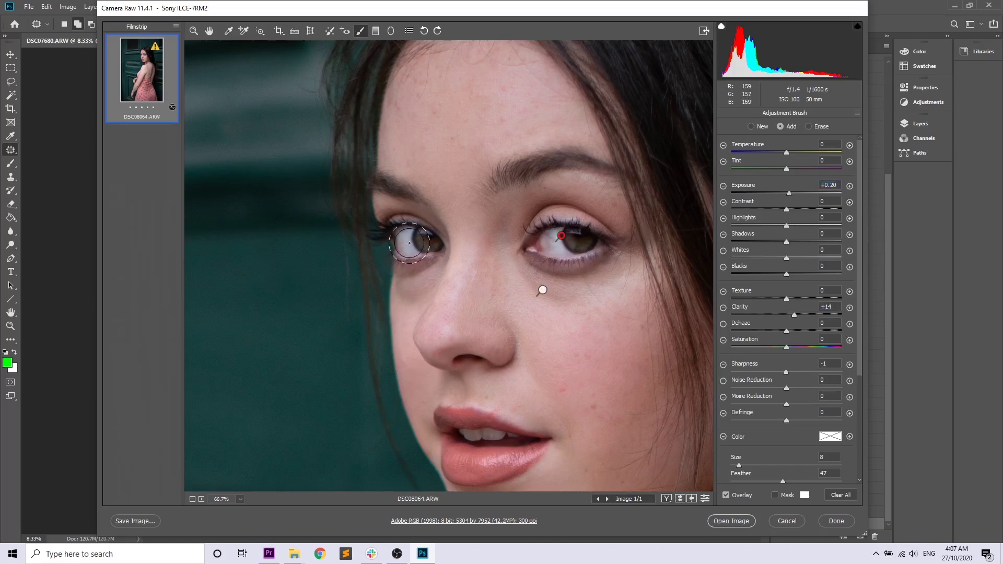
pyautogui.moveTo(416, 240); pyautogui.dragTo(417, 242)
# Darken both eyebrows with a new adjustment brush at Exposure -0.20 and Clarity +14, reduced to size 5
pyautogui.click(332, 31)
pyautogui.click(360, 31)
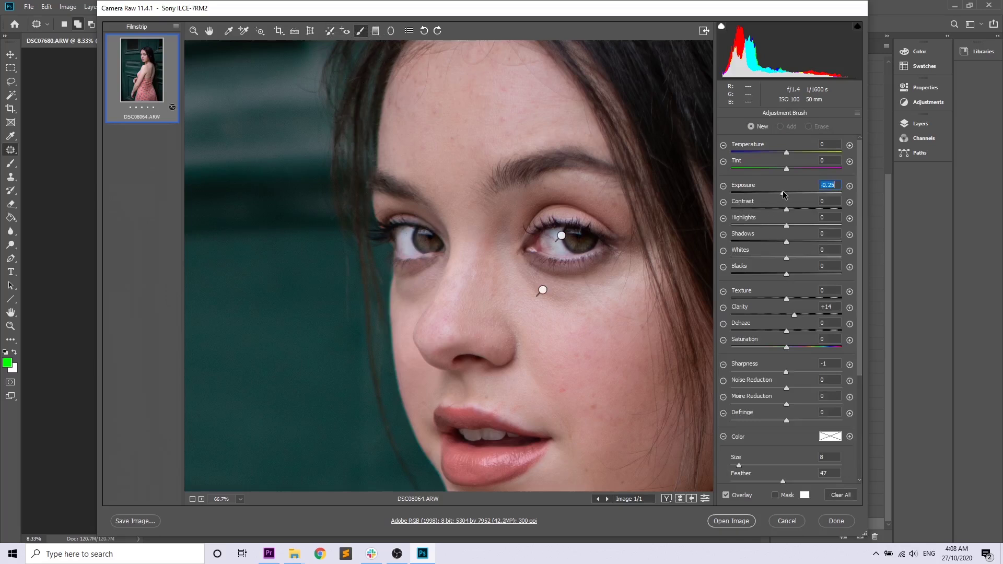
pyautogui.rightClick(518, 172)
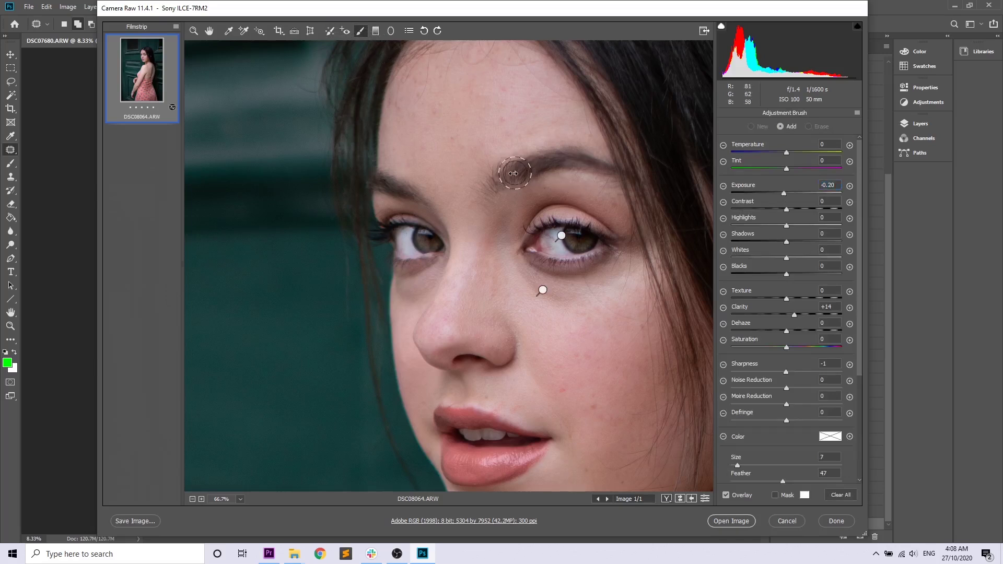
pyautogui.rightClick(499, 183)
pyautogui.press('[')
pyautogui.moveTo(501, 180)
pyautogui.mouseDown()
pyautogui.moveTo(543, 163)
pyautogui.moveTo(612, 169)
pyautogui.mouseUp()
pyautogui.moveTo(416, 200); pyautogui.dragTo(373, 181)
# Extend the same darkening over the nostrils and the line between the lips, and leave the adjustment brush
pyautogui.moveTo(464, 362); pyautogui.dragTo(471, 361)
pyautogui.moveTo(459, 435); pyautogui.dragTo(527, 445)
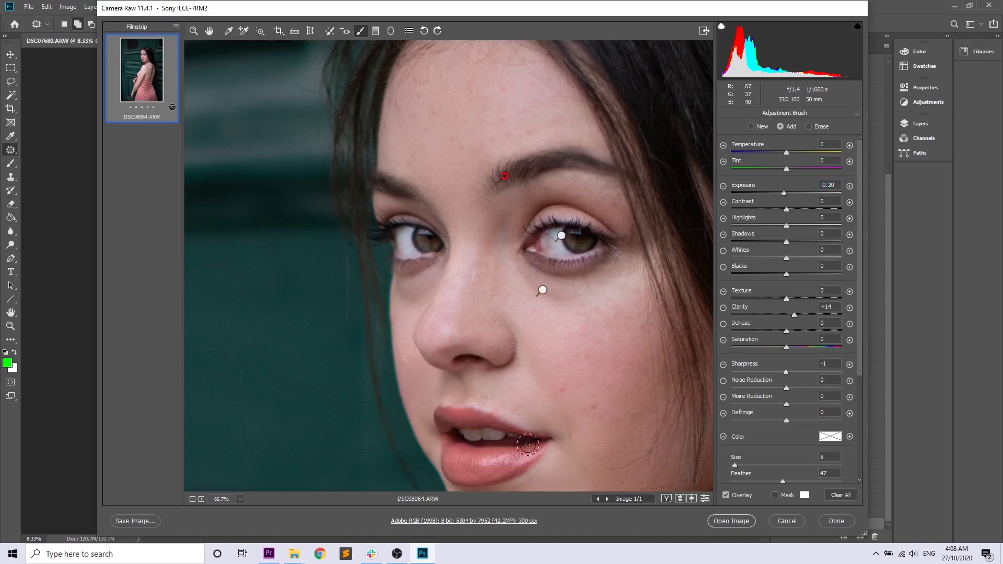
pyautogui.hotkey('ctrl', '0')
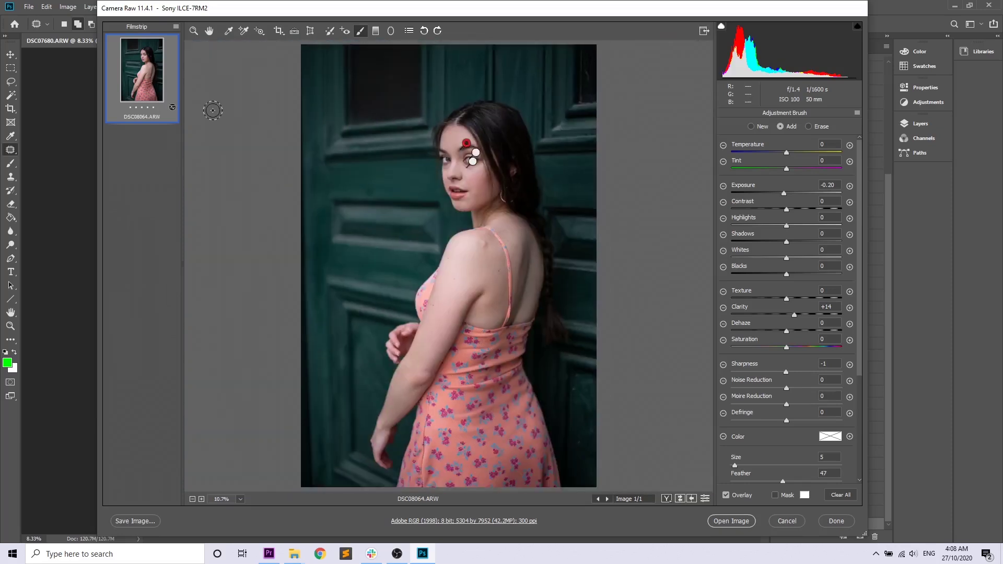
pyautogui.click(208, 31)
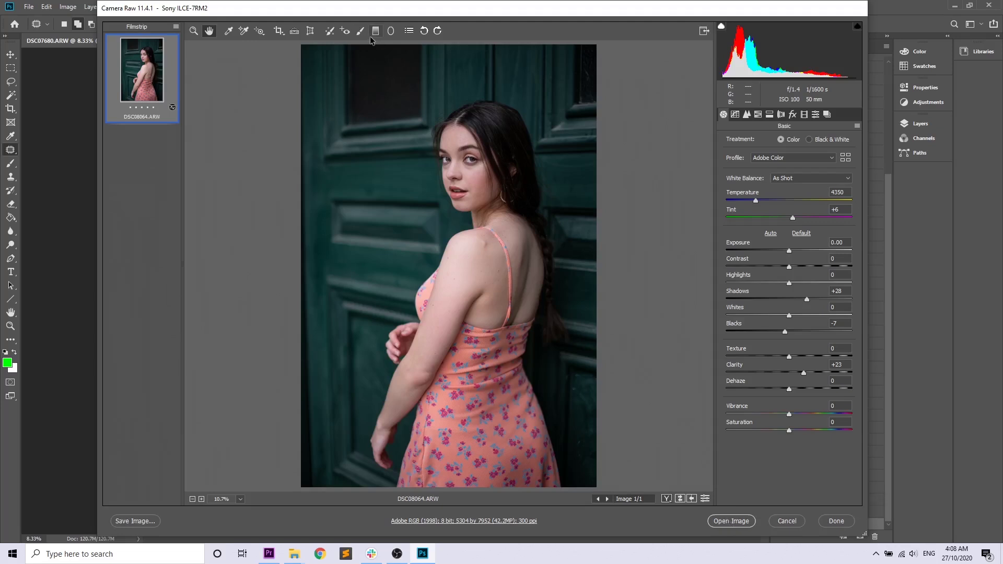
# Brighten the dress with a large new adjustment brush at Exposure +0.30 and Clarity +3, and open the photo in Photoshop
pyautogui.press('k')
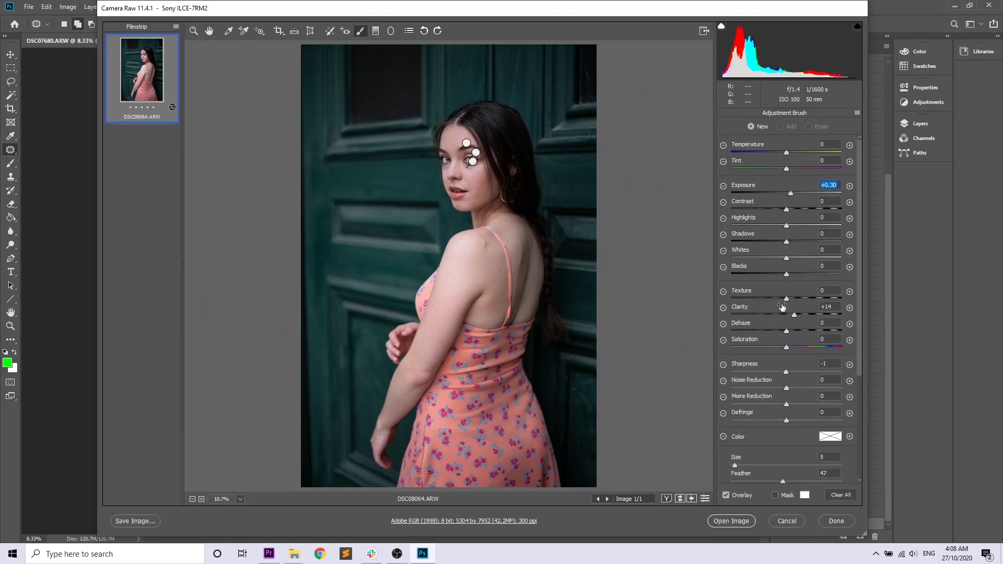
pyautogui.rightClick(608, 347)
pyautogui.rightClick(557, 340)
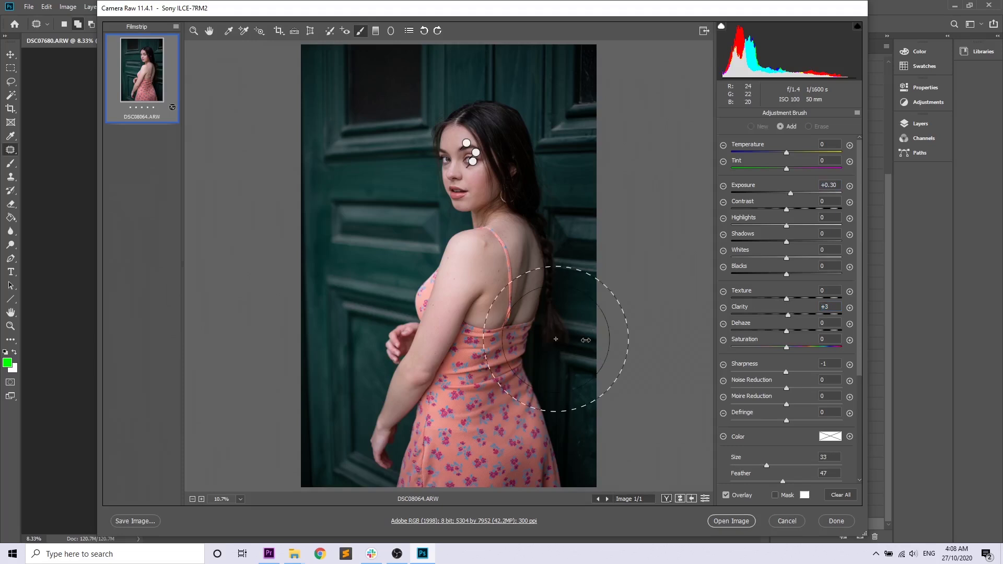
pyautogui.moveTo(517, 434)
pyautogui.mouseDown()
pyautogui.moveTo(521, 460)
pyautogui.moveTo(497, 313)
pyautogui.moveTo(515, 313)
pyautogui.mouseUp()
pyautogui.click(733, 520)
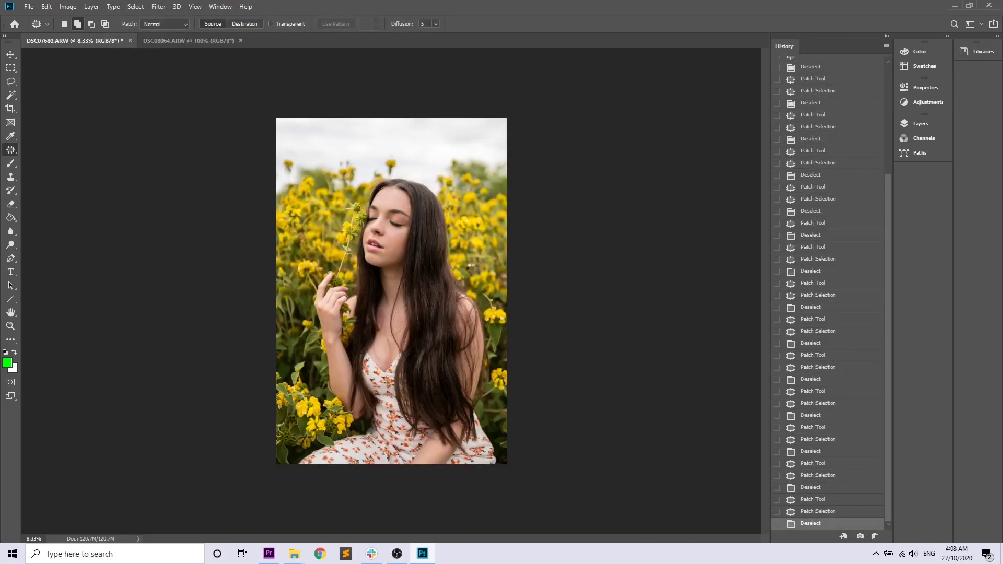
# Crop the green-door portrait slightly tighter by trimming its upper and left edges, and apply the crop
pyautogui.click(11, 109)
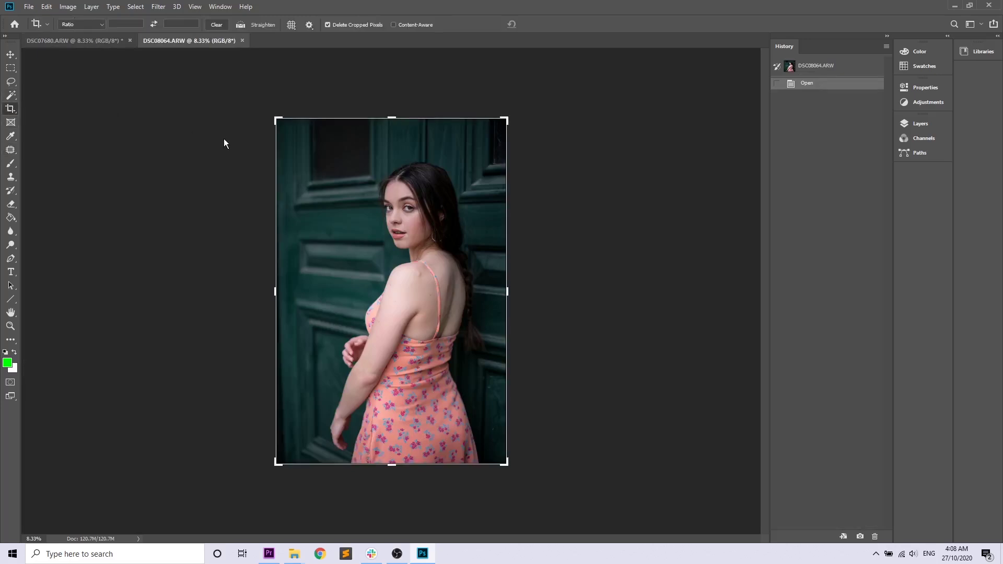
pyautogui.moveTo(276, 121); pyautogui.dragTo(297, 134)
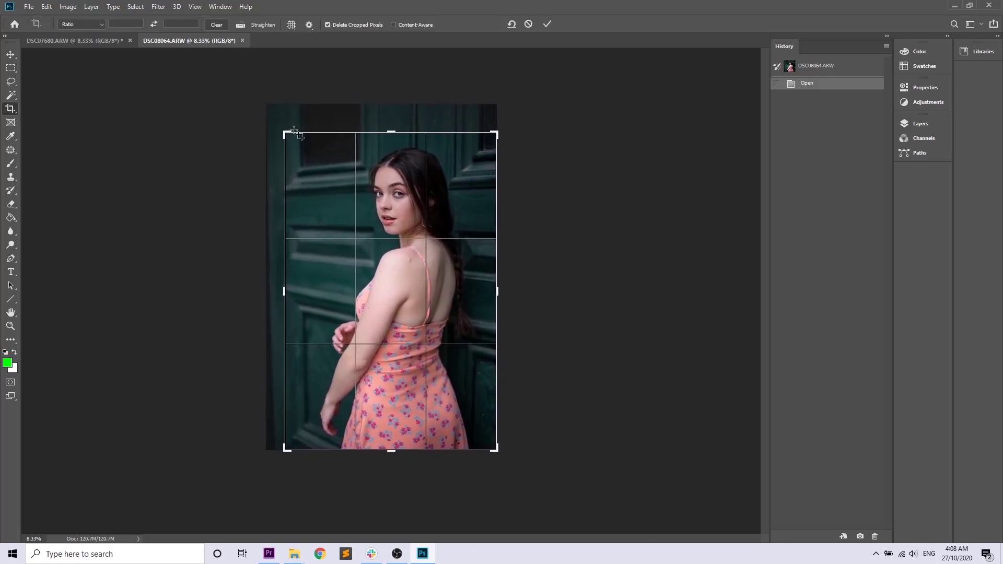
pyautogui.press('Return')
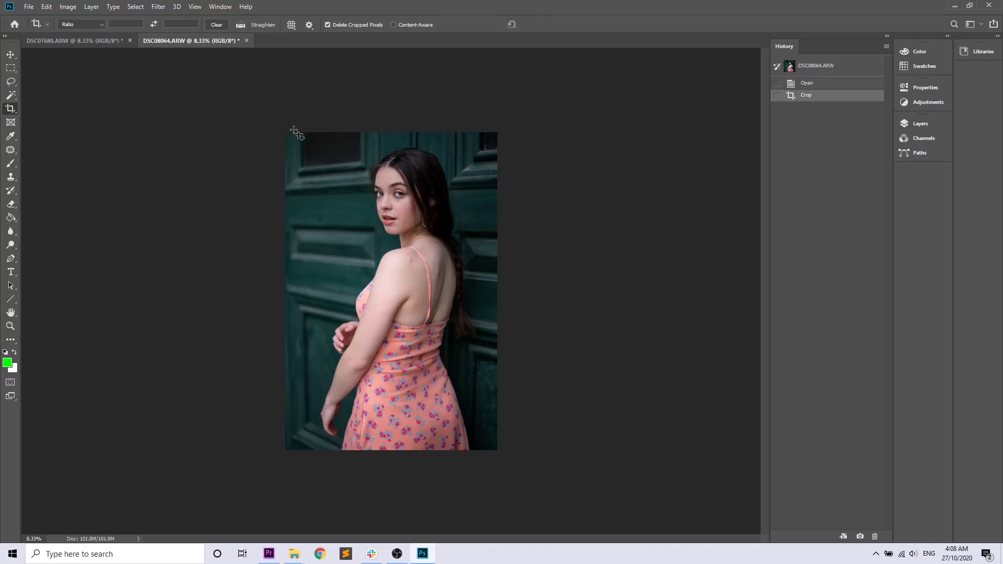
# Patch the dark areas under both eyes with smooth cheek skin using the Patch tool, deselecting after each patch
pyautogui.hotkey('ctrl', '+')
pyautogui.hotkey('ctrl', '+')
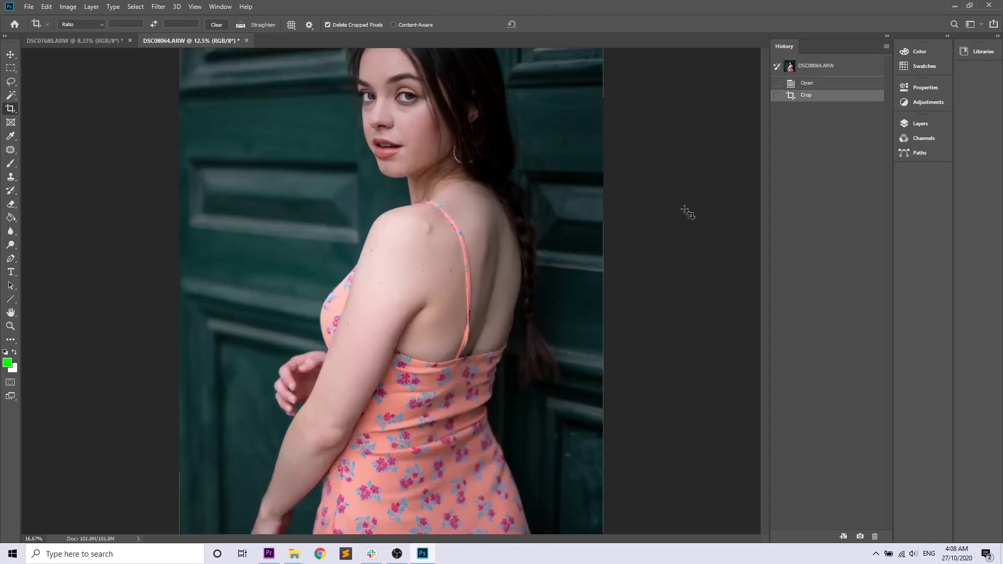
pyautogui.moveTo(763, 231); pyautogui.dragTo(763, 202)
pyautogui.hotkey('ctrl', '+')
pyautogui.hotkey('ctrl', '+')
pyautogui.hotkey('ctrl', '+')
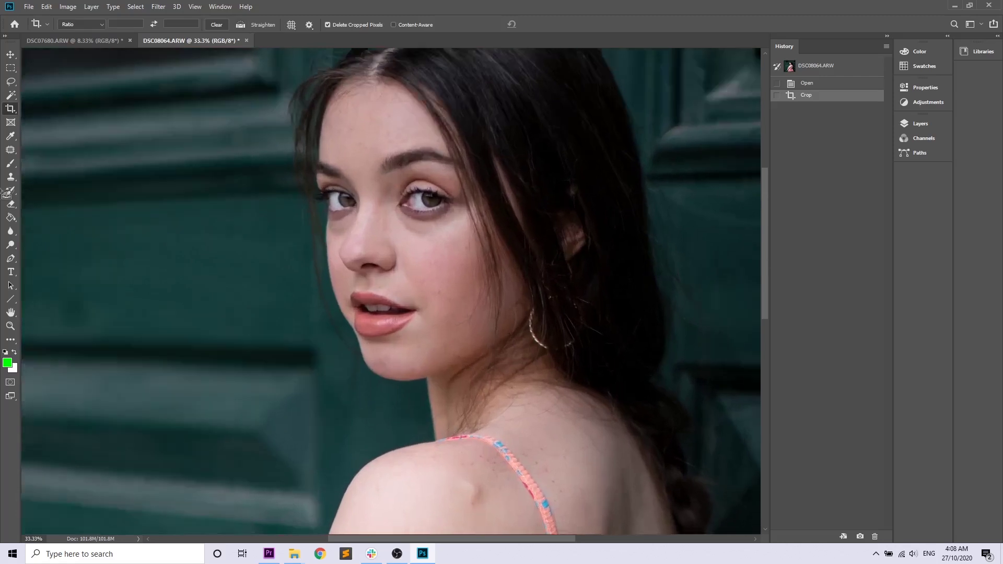
pyautogui.click(10, 150)
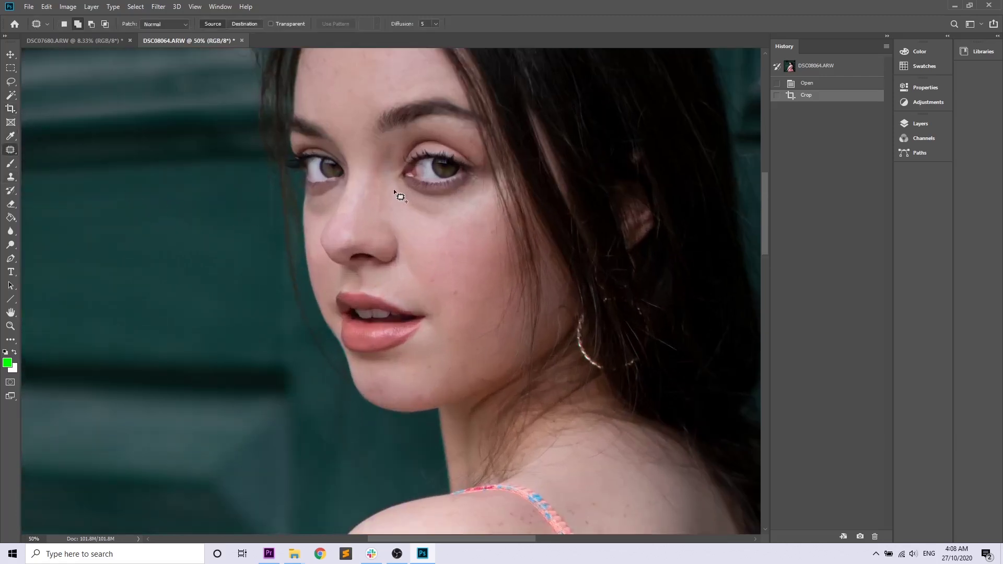
pyautogui.moveTo(412, 193); pyautogui.dragTo(412, 194)
pyautogui.moveTo(418, 201); pyautogui.dragTo(420, 236)
pyautogui.hotkey('ctrl', 'd')
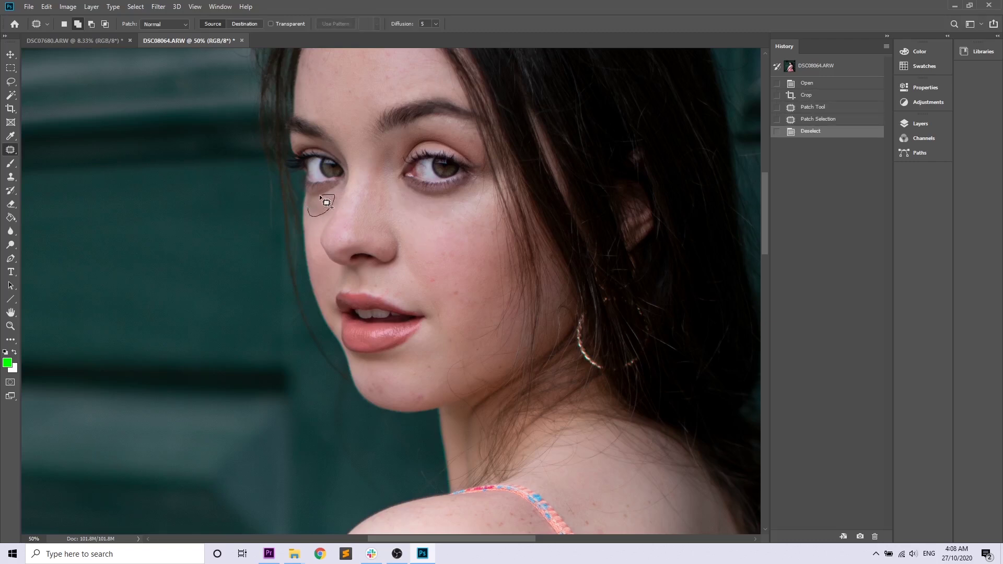
pyautogui.moveTo(306, 203)
pyautogui.mouseDown()
pyautogui.moveTo(449, 227)
pyautogui.moveTo(455, 218)
pyautogui.moveTo(457, 248)
pyautogui.mouseUp()
pyautogui.hotkey('ctrl', 'd')
# Patch the small blemishes on the cheek and along the chin with clean neighbouring skin
pyautogui.scroll(-1, 451, 258)
pyautogui.moveTo(458, 249)
pyautogui.mouseDown()
pyautogui.moveTo(470, 245)
pyautogui.moveTo(441, 237)
pyautogui.moveTo(451, 247)
pyautogui.mouseUp()
pyautogui.hotkey('ctrl', 'd')
pyautogui.hotkey('ctrl', 'd')
pyautogui.moveTo(427, 354)
pyautogui.mouseDown()
pyautogui.moveTo(392, 354)
pyautogui.moveTo(372, 340)
pyautogui.mouseUp()
pyautogui.hotkey('ctrl', 'd')
pyautogui.hotkey('ctrl', 'd')
pyautogui.moveTo(374, 348); pyautogui.dragTo(404, 347)
pyautogui.hotkey('ctrl', 'd')
pyautogui.moveTo(401, 346); pyautogui.dragTo(412, 349)
pyautogui.hotkey('ctrl', 'd')
# Patch the remaining spots on the forehead with nearby clear skin, and deselect
pyautogui.scroll(6, 412, 350)
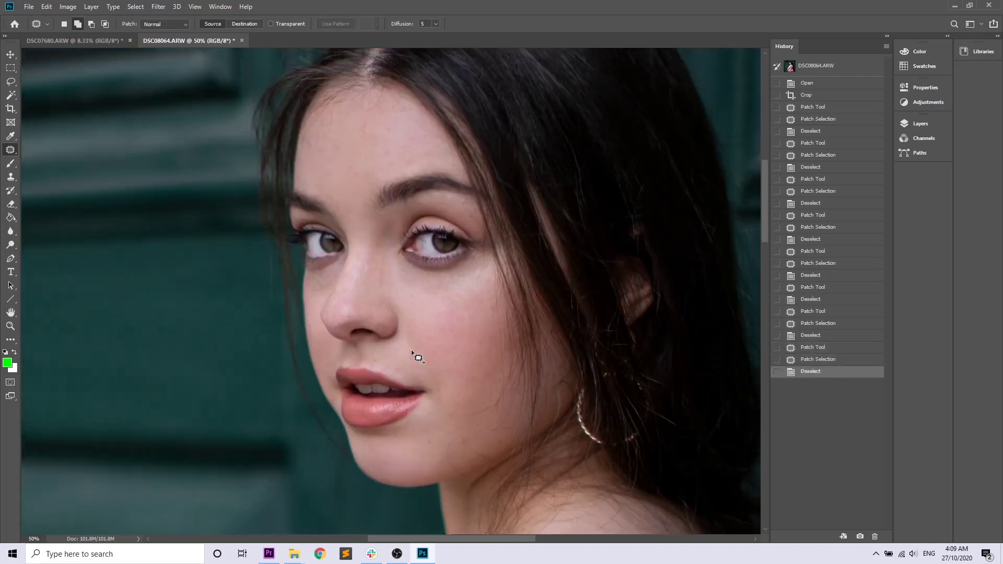
pyautogui.hotkey('ctrl', 'd')
pyautogui.moveTo(385, 184); pyautogui.dragTo(383, 187)
pyautogui.moveTo(383, 187); pyautogui.dragTo(368, 195)
pyautogui.hotkey('ctrl', 'd')
pyautogui.moveTo(351, 222); pyautogui.dragTo(349, 225)
pyautogui.moveTo(350, 225); pyautogui.dragTo(355, 219)
pyautogui.hotkey('ctrl', 'd')
# Draw a loose lasso selection around the woman and invert it so that the background is selected
pyautogui.hotkey('ctrl', '0')
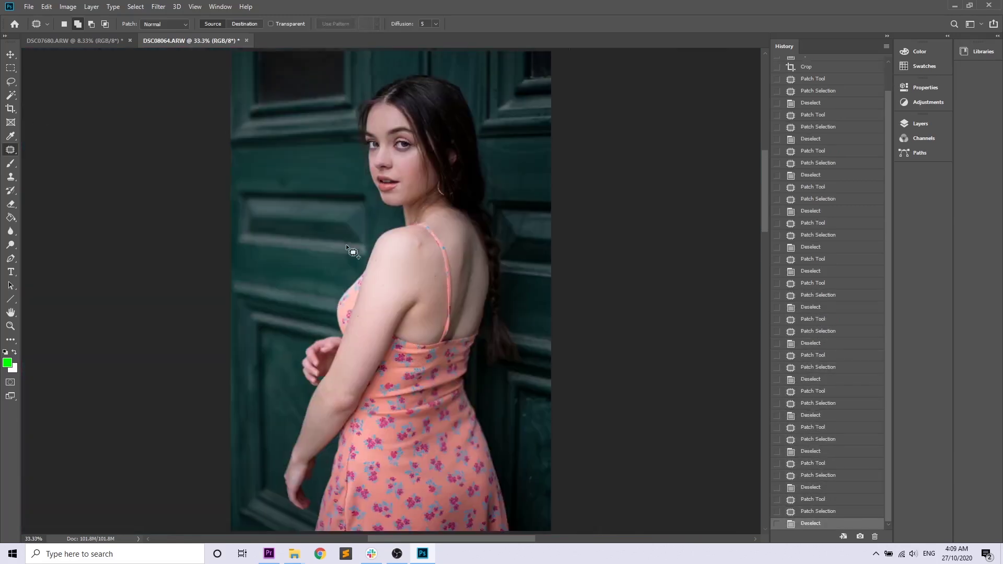
pyautogui.click(11, 82)
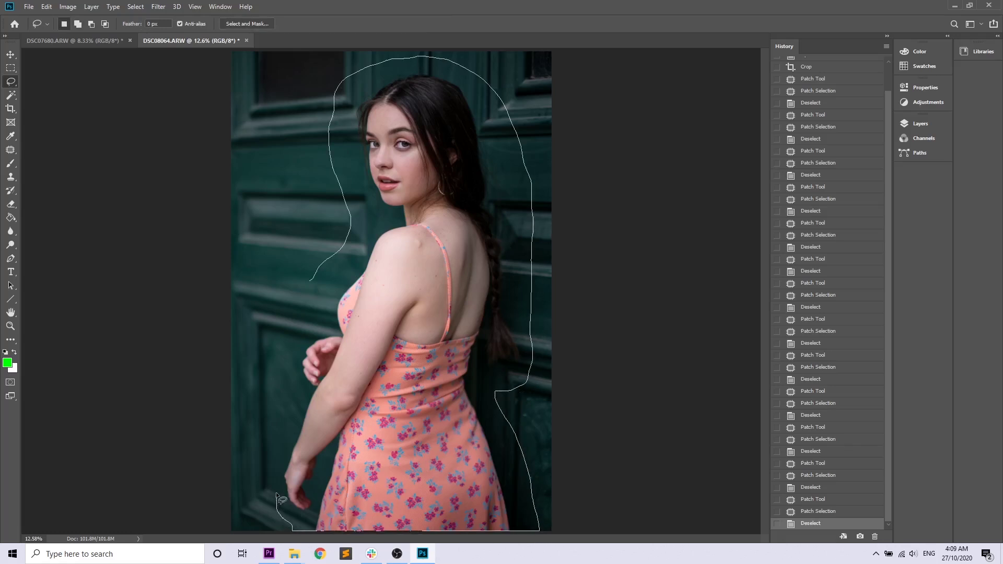
pyautogui.moveTo(307, 305); pyautogui.dragTo(307, 301)
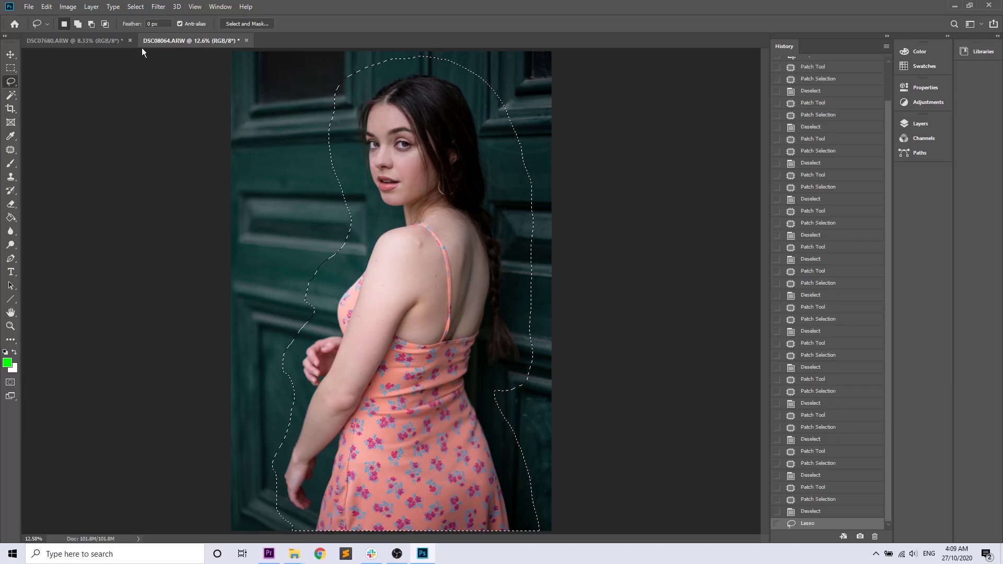
pyautogui.click(135, 6)
pyautogui.click(151, 48)
# Apply a slight Gaussian Blur to the selected background
pyautogui.click(158, 6)
pyautogui.moveTo(242, 124)
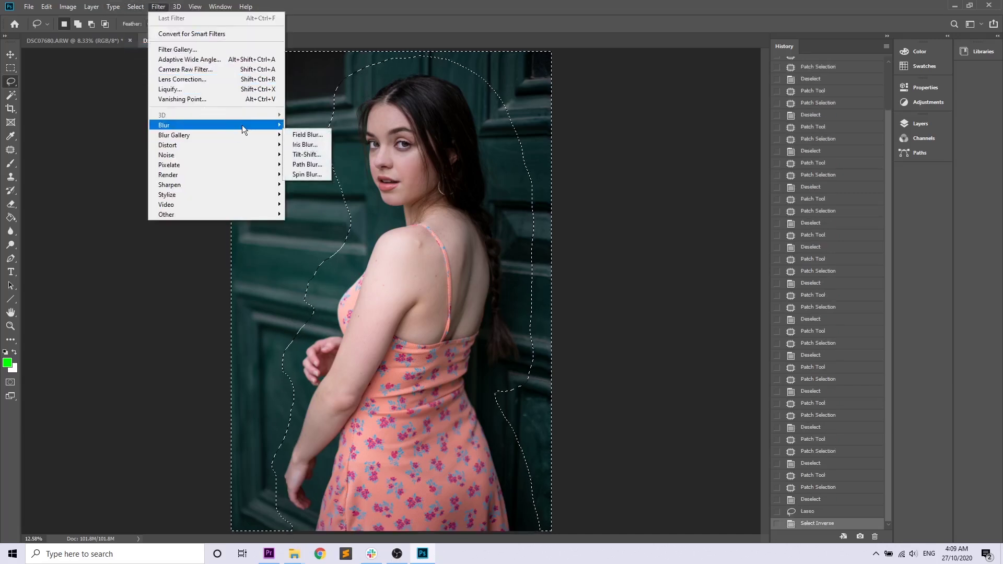
pyautogui.click(305, 165)
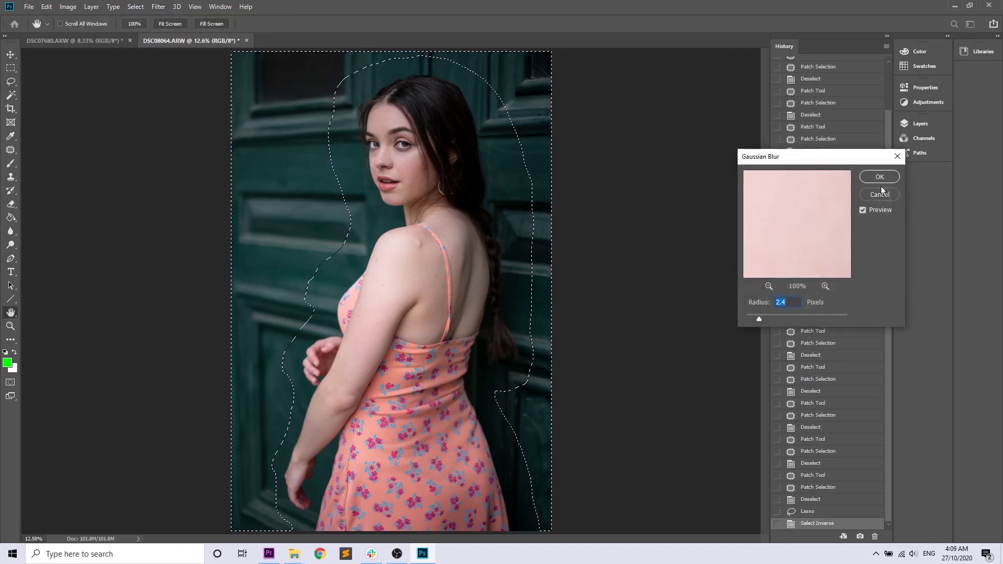
pyautogui.moveTo(759, 318); pyautogui.dragTo(760, 320)
pyautogui.click(880, 177)
# Shift the background selection slightly twice, reapplying the last Gaussian Blur after each shift, and deselect
pyautogui.moveTo(523, 105); pyautogui.dragTo(508, 115)
pyautogui.click(158, 6)
pyautogui.click(164, 19)
pyautogui.moveTo(260, 112); pyautogui.dragTo(286, 95)
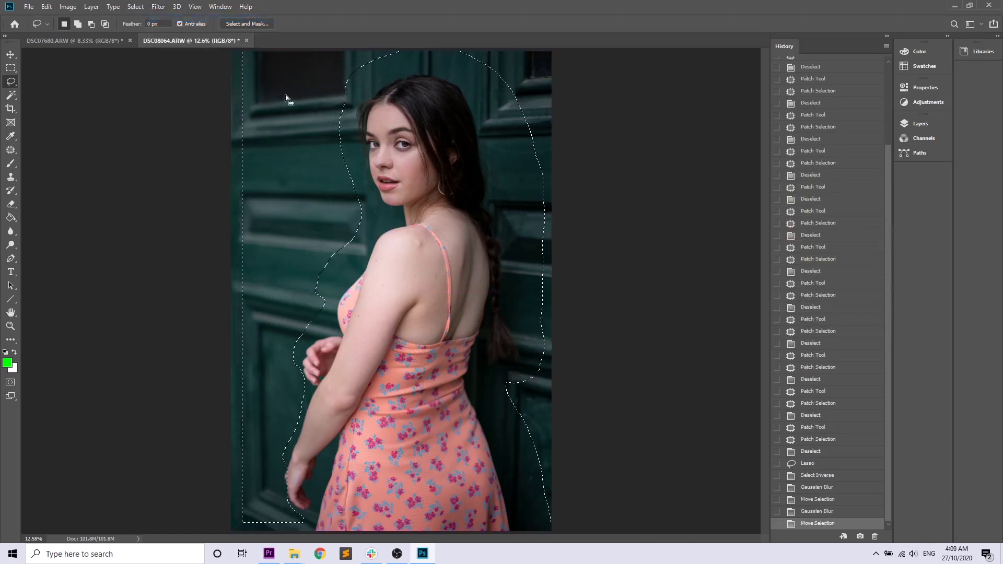
pyautogui.click(158, 7)
pyautogui.click(166, 19)
pyautogui.hotkey('ctrl', 'd')
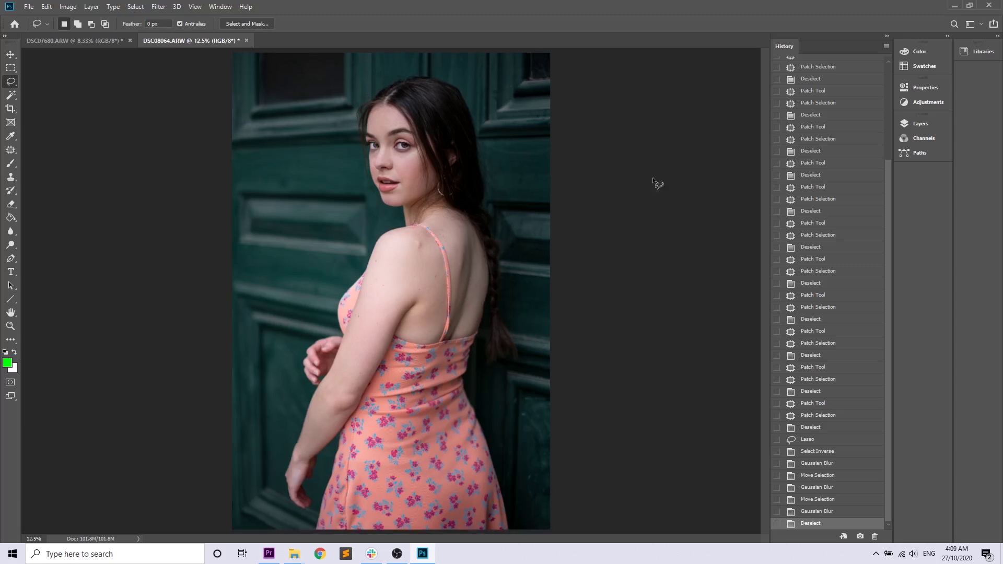
pyautogui.hotkey('ctrl', '-')
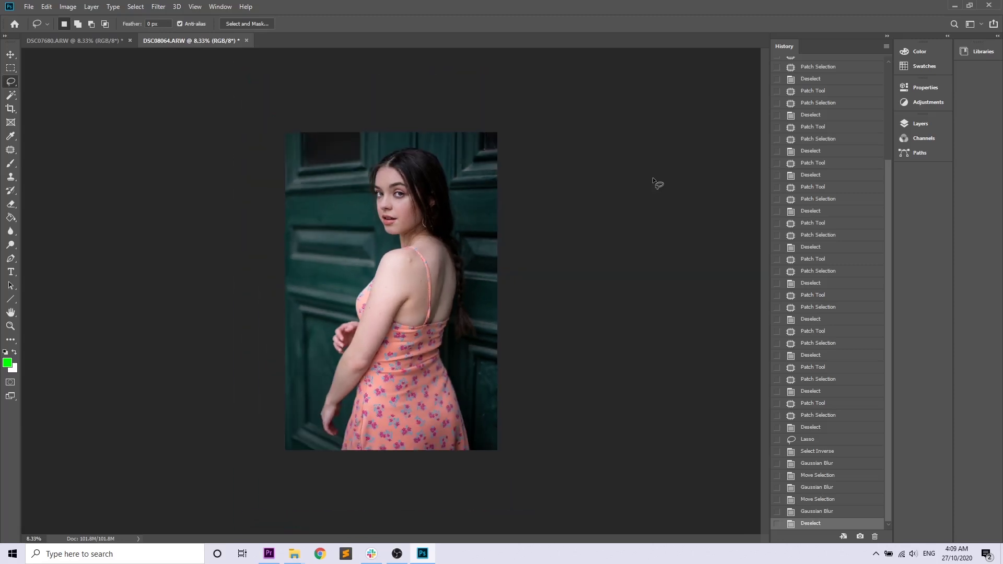